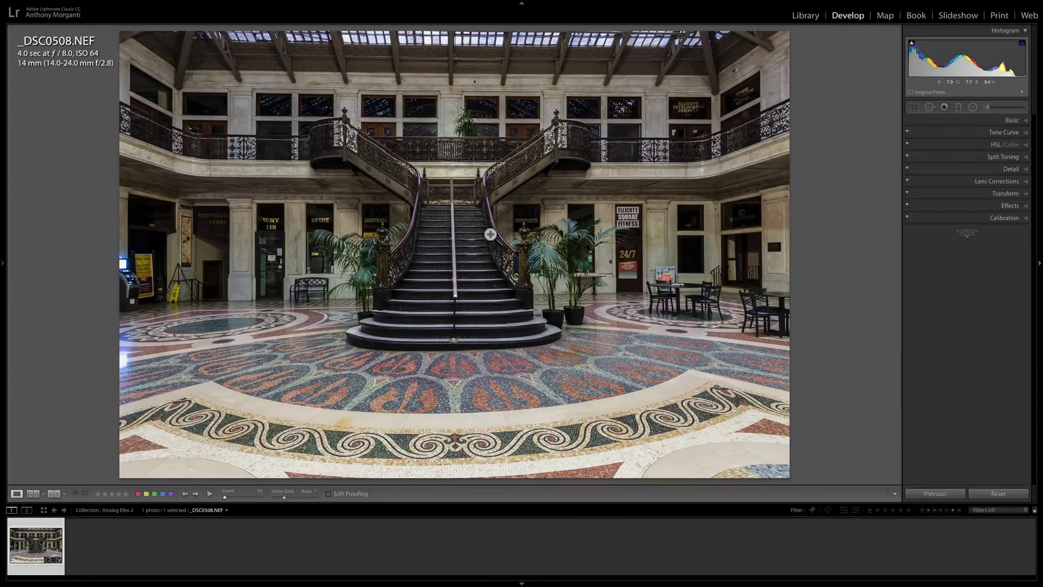
Review the Basic, Tone Curve, Detail and Lens Corrections settings applied to the staircase photo.
click(1007, 117)
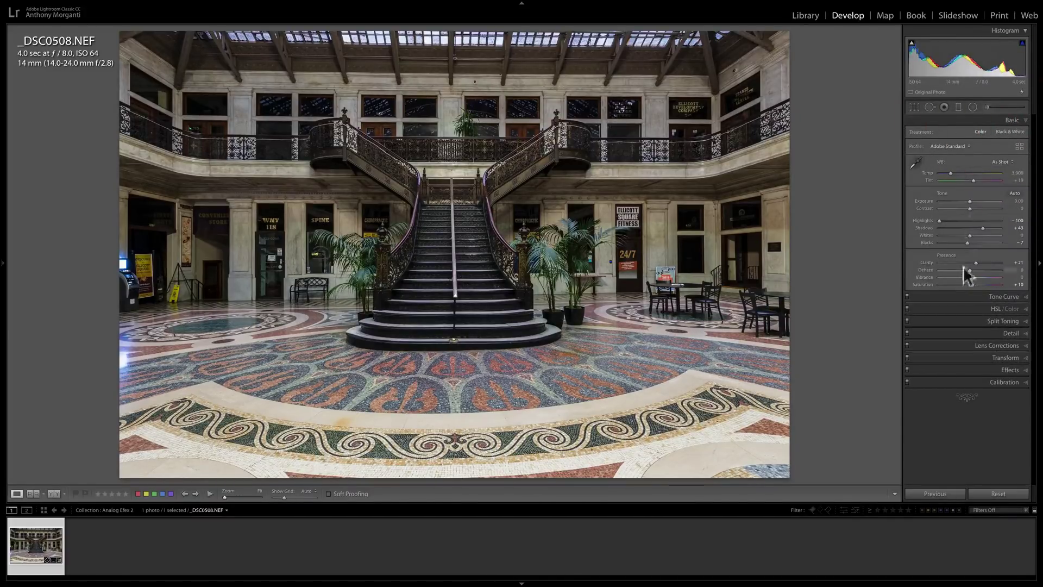
click(1016, 121)
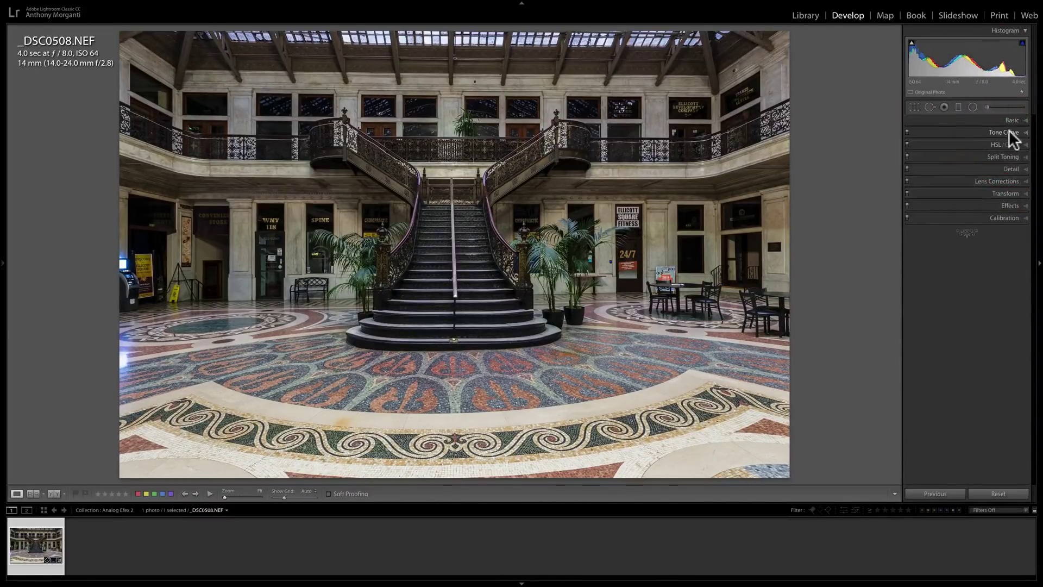
click(1008, 133)
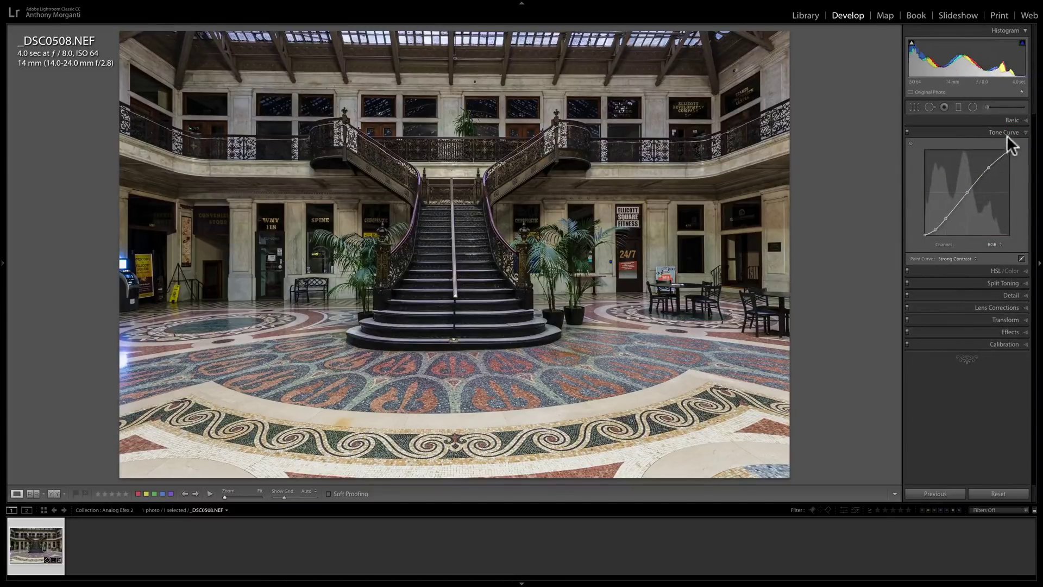
click(1007, 133)
click(1007, 166)
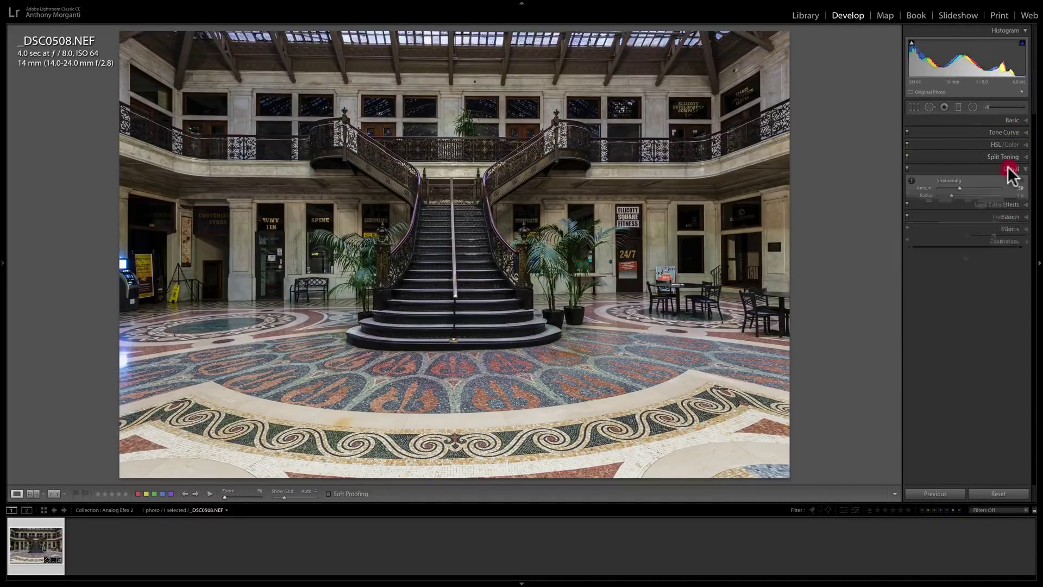
click(1007, 167)
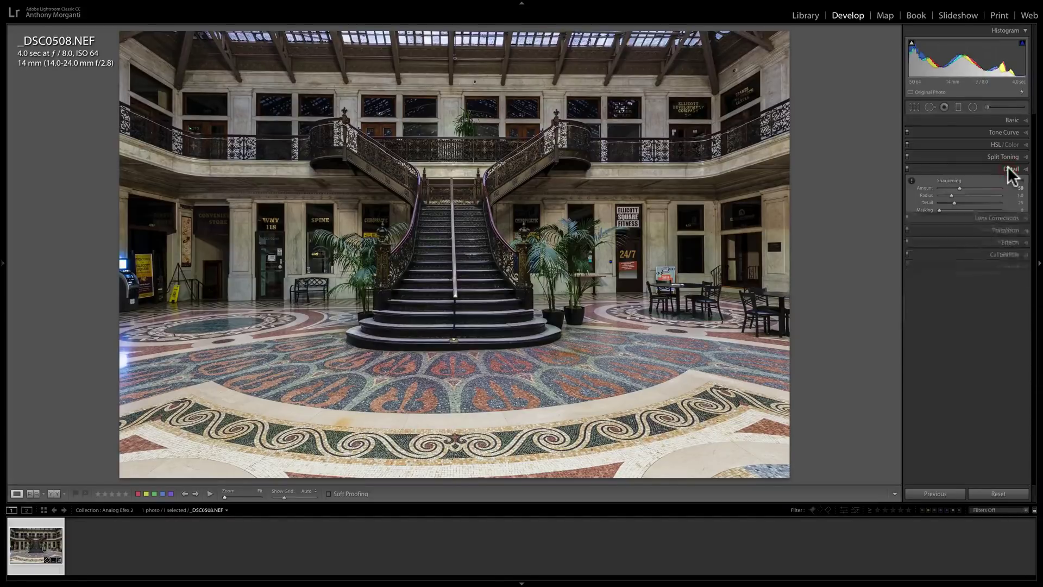
click(1005, 181)
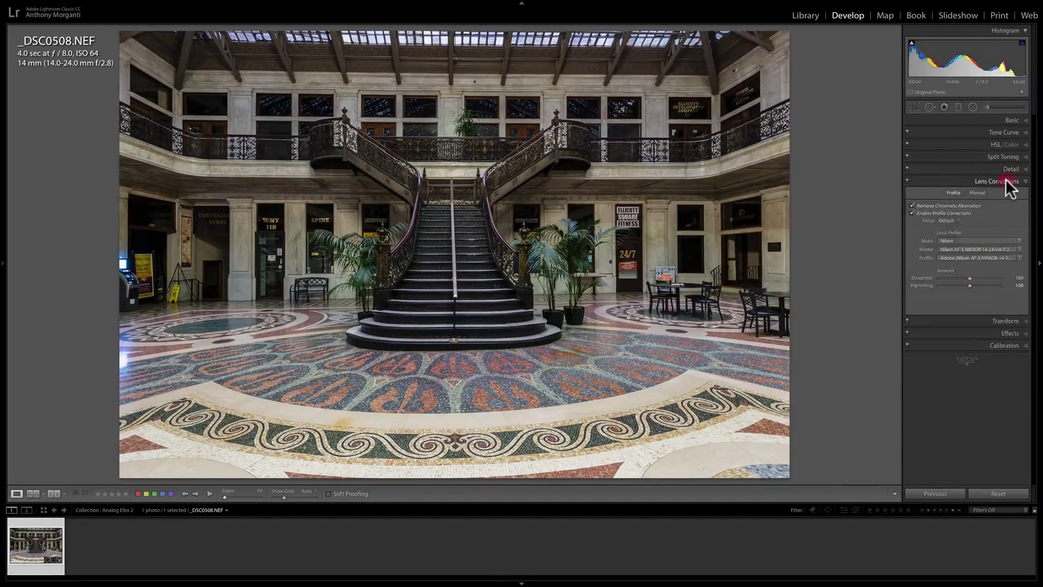
click(1005, 181)
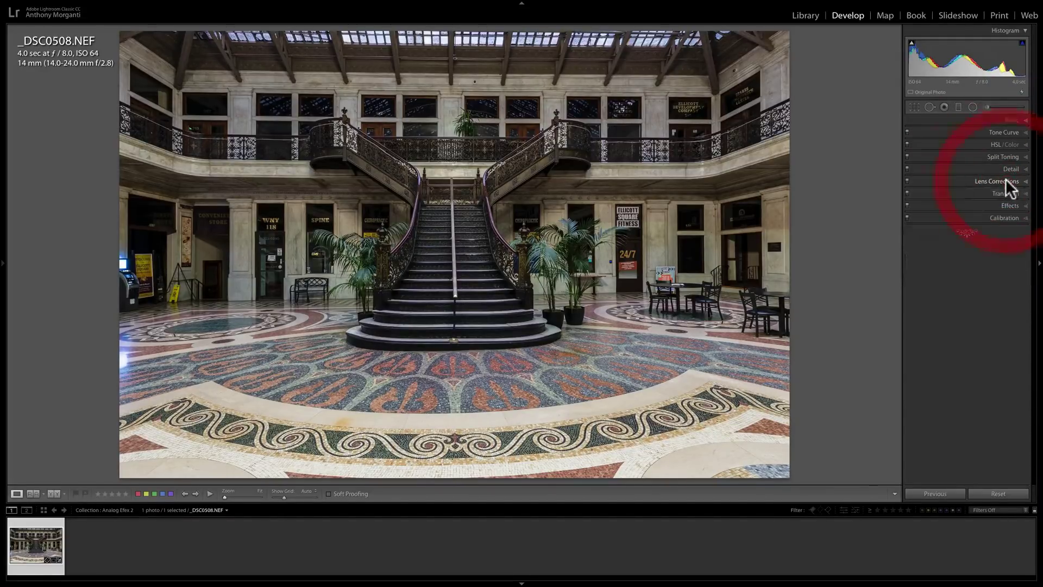
Send the staircase photo to Analog Efex Pro 2 for external editing.
right_click(522, 189)
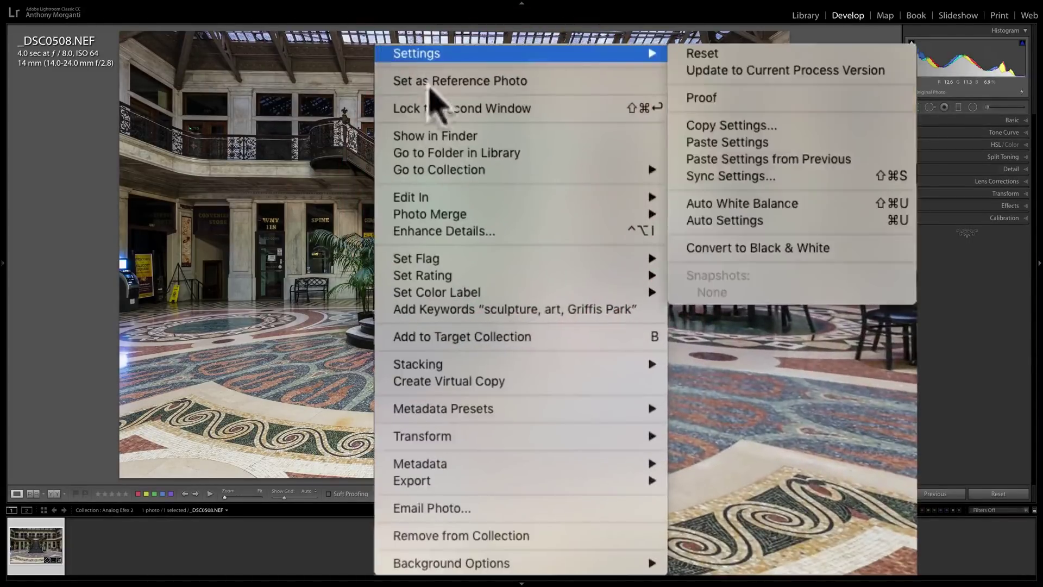
mouse_move(535, 202)
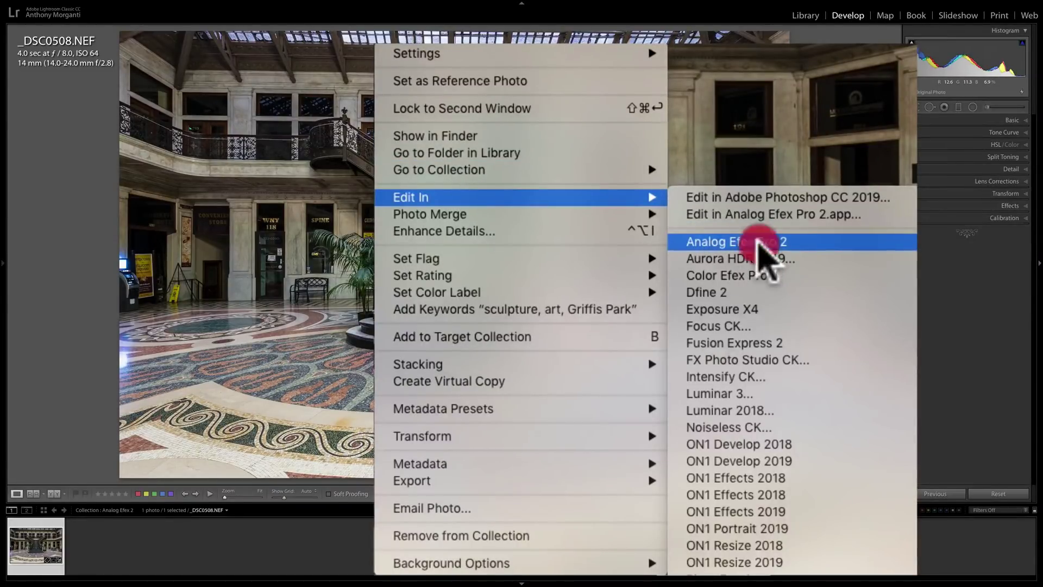
click(759, 246)
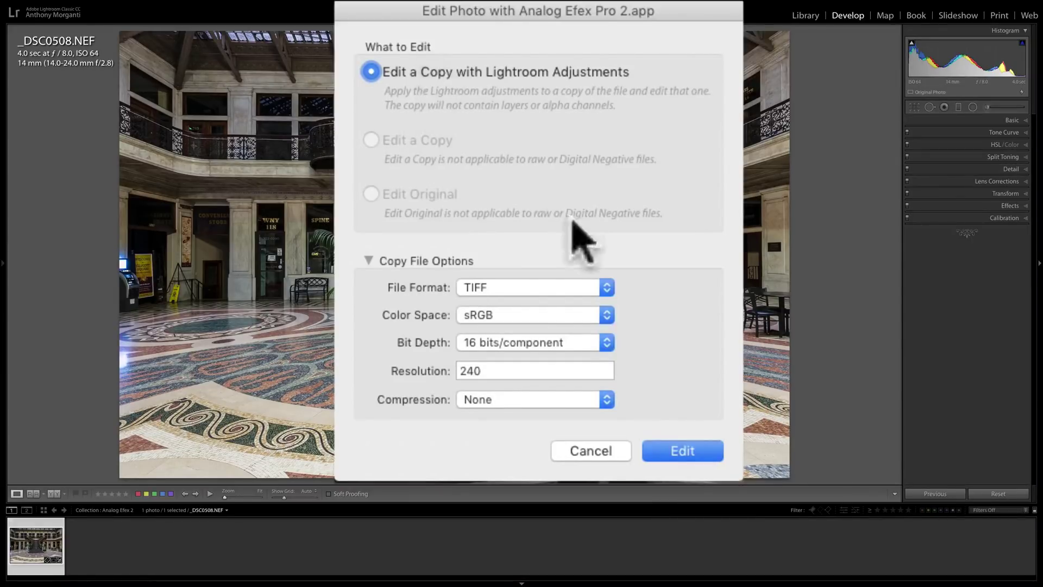
Set the copy to TIFF, ProPhoto RGB and a resolution of 360, and open it for editing in Analog Efex Pro 2.
click(606, 286)
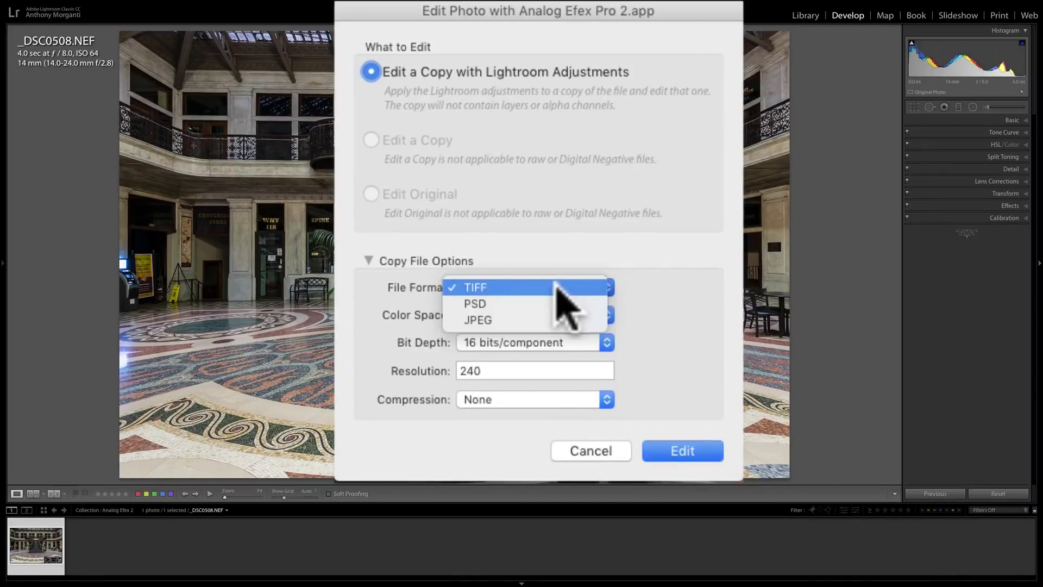
click(527, 287)
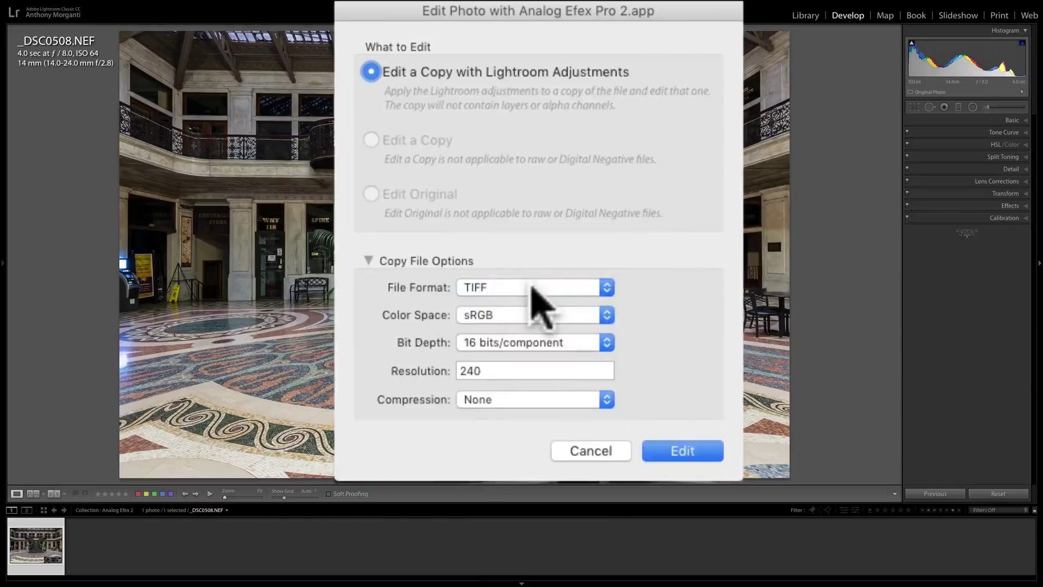
click(607, 315)
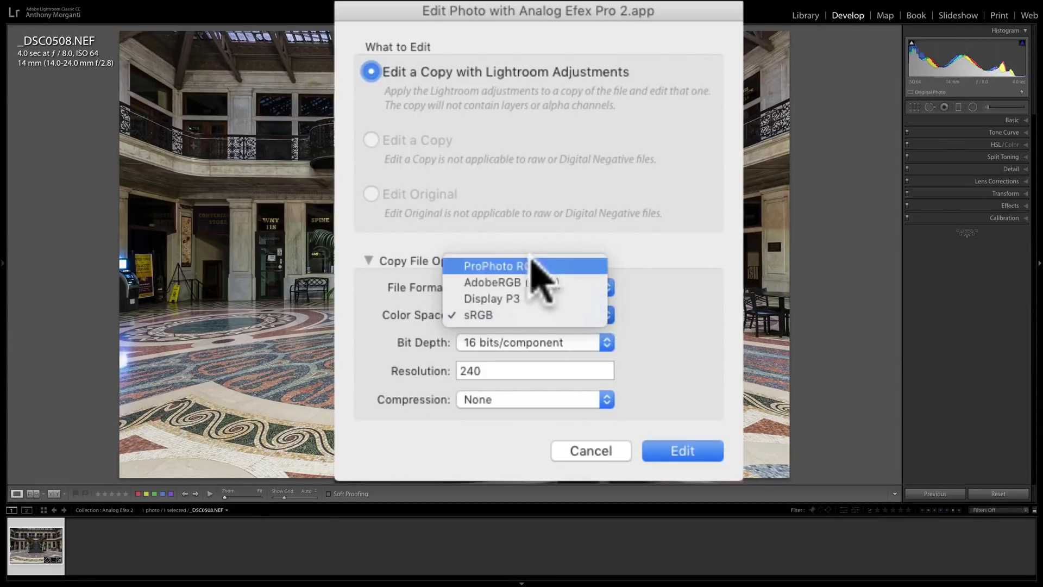
click(548, 267)
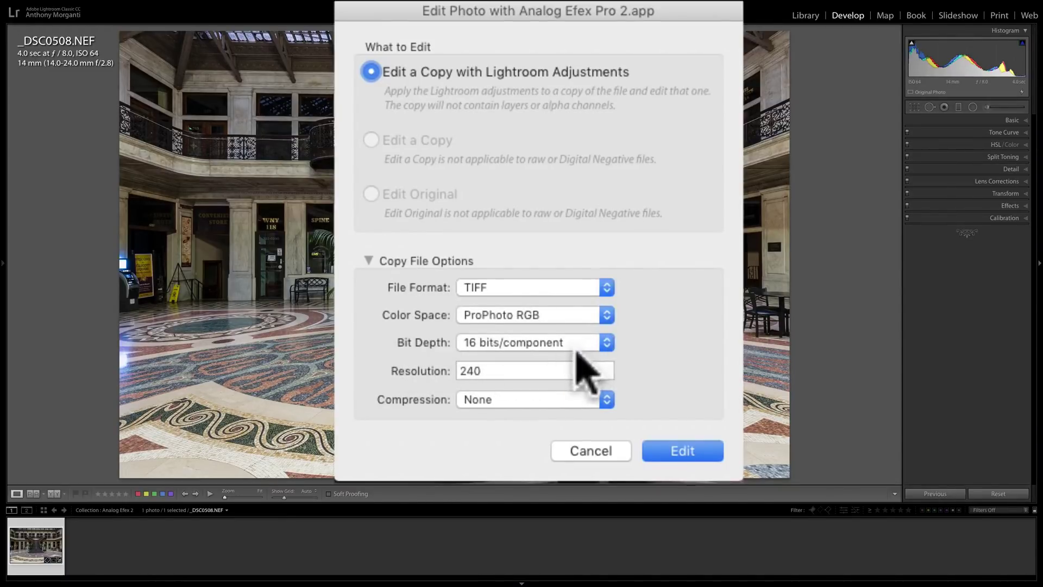
double_click(497, 371)
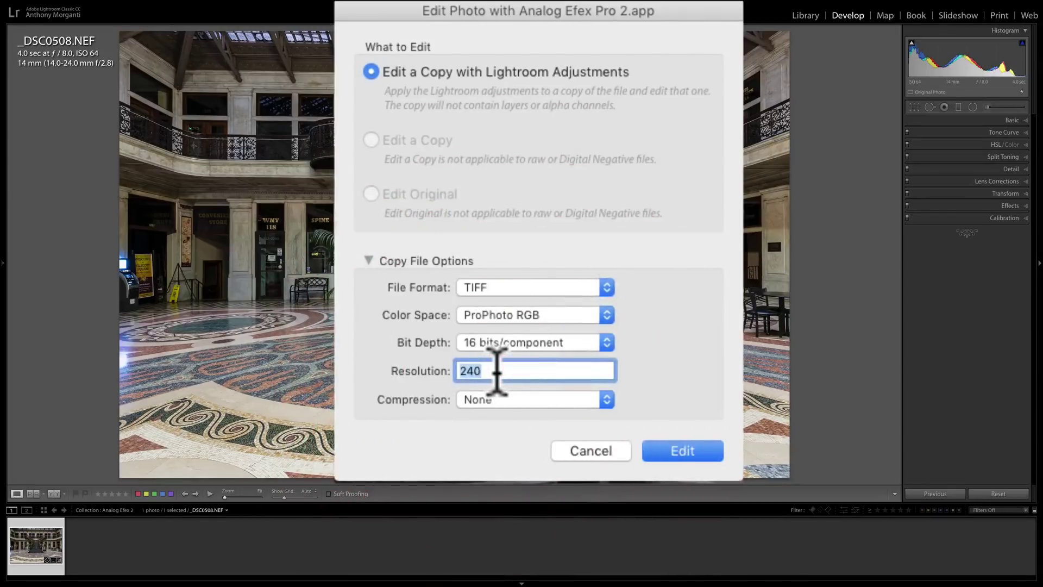
text(360)
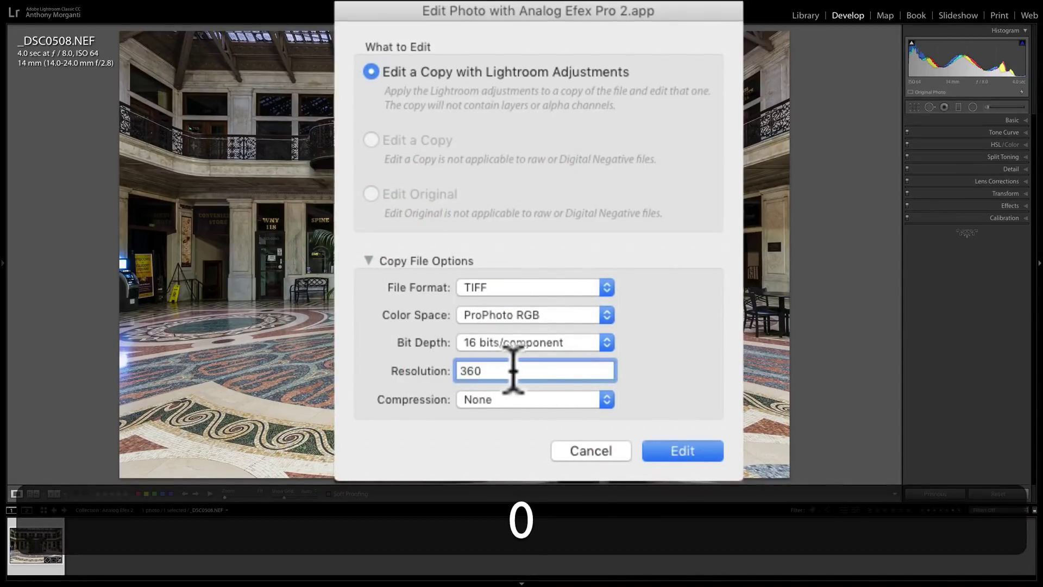
click(639, 362)
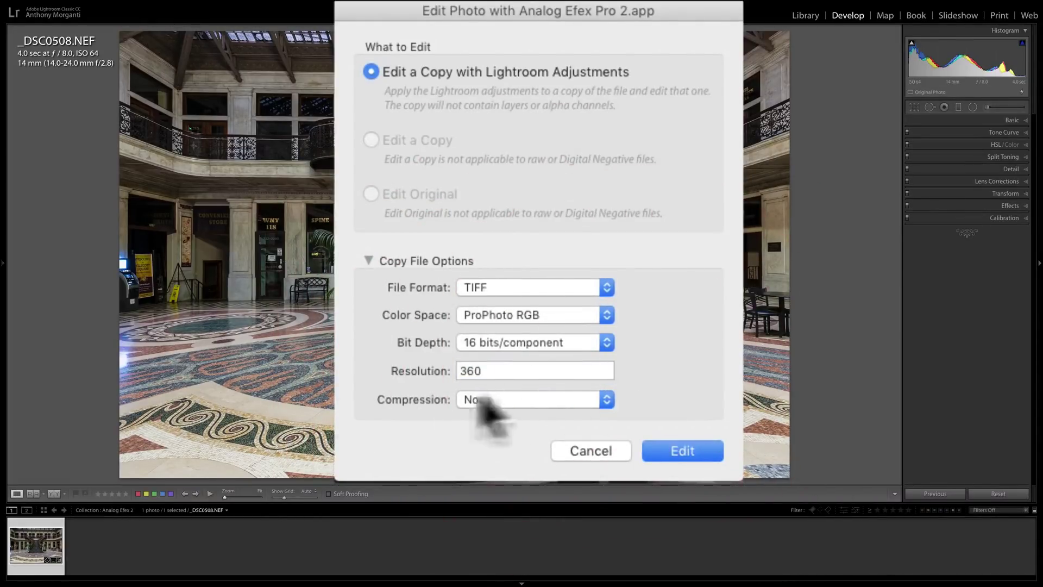
click(676, 450)
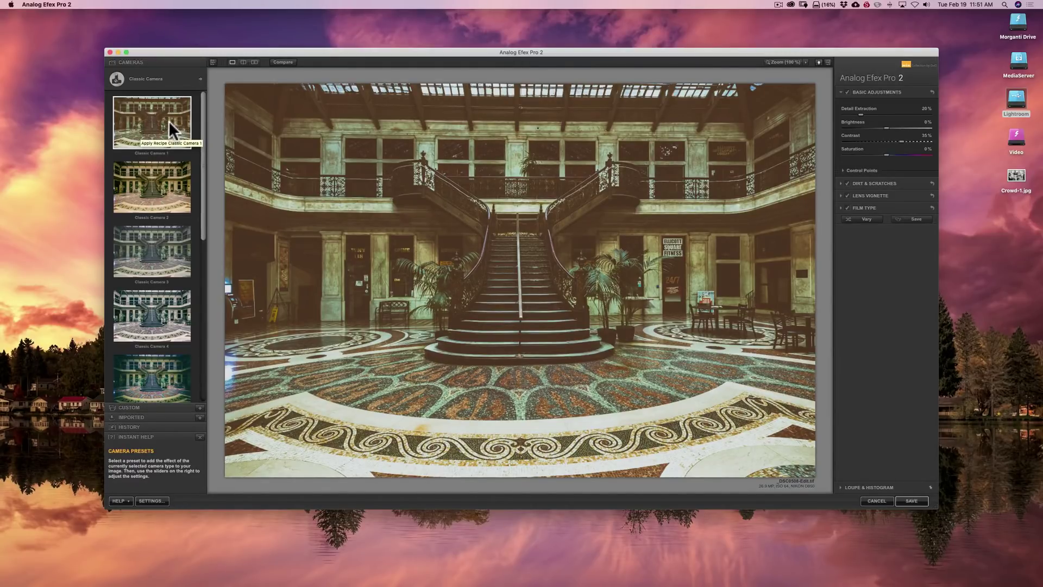
Enlarge the Analog Efex Pro 2 window to full screen and switch from Classic Camera to the Camera Kit.
click(126, 53)
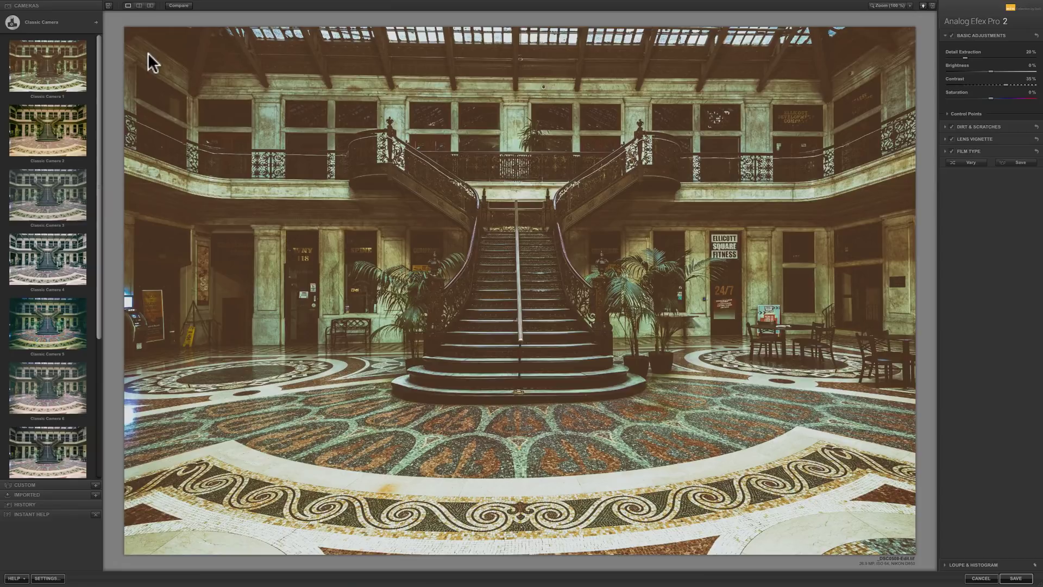
click(95, 22)
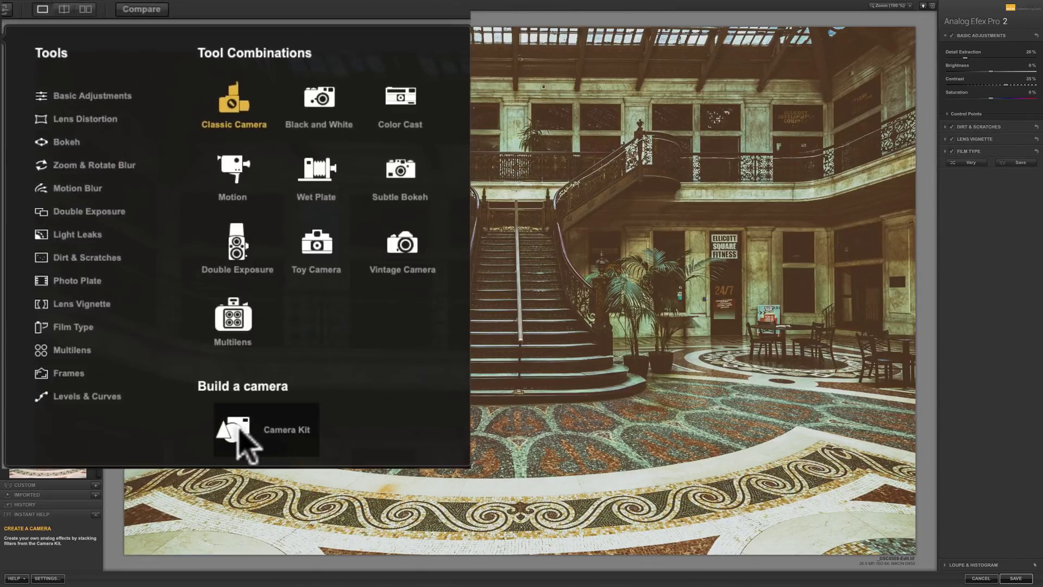
click(238, 432)
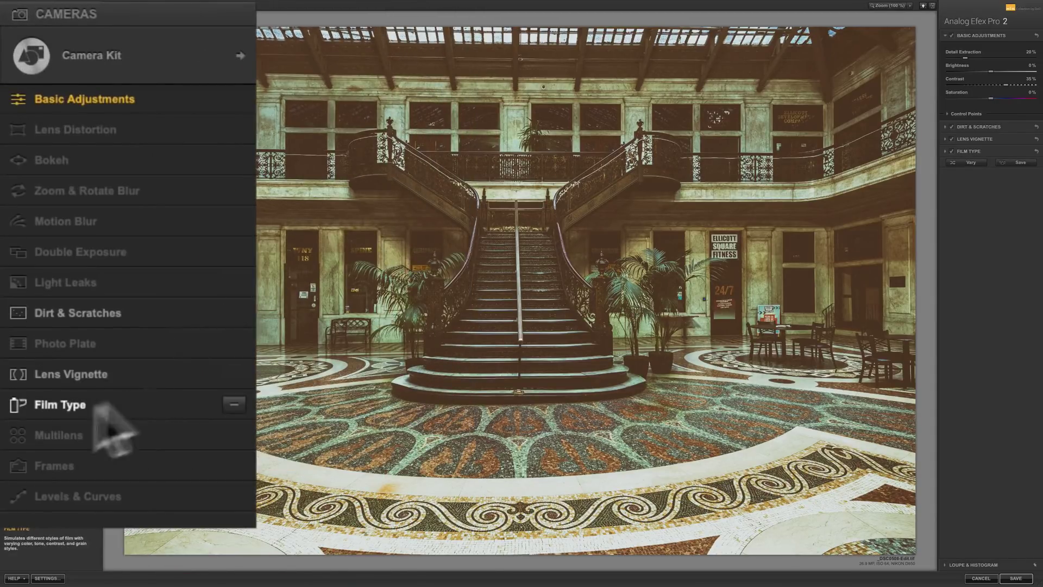
Remove the Film Type, Lens Vignette and Dirt & Scratches filters from the camera kit.
click(234, 403)
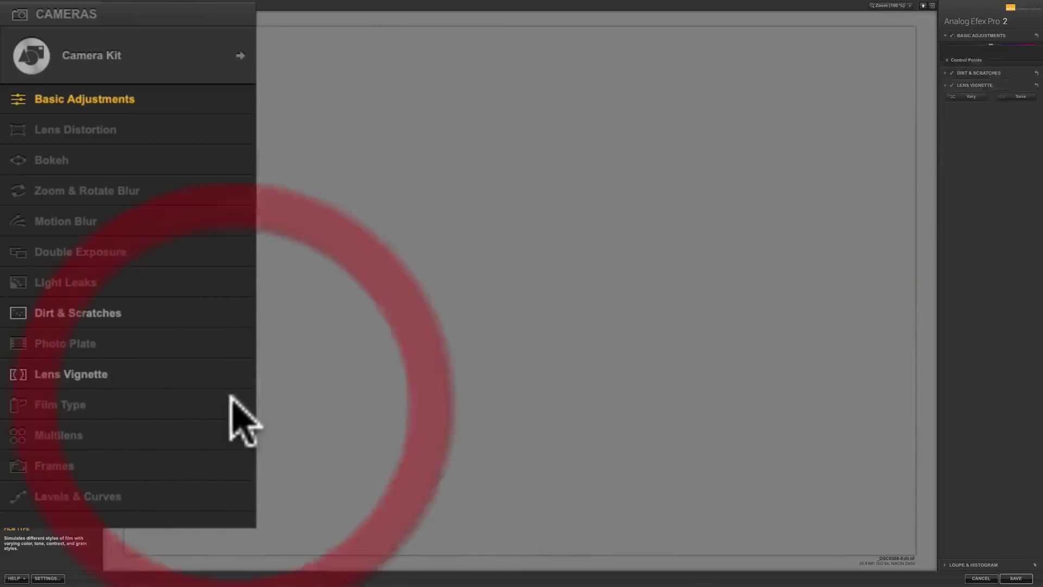
click(234, 374)
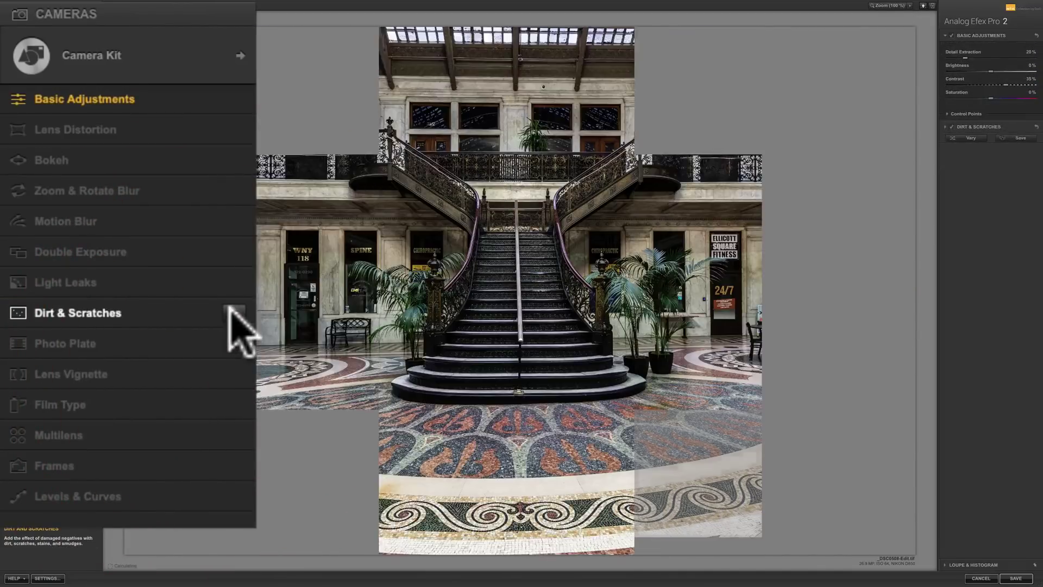
click(231, 312)
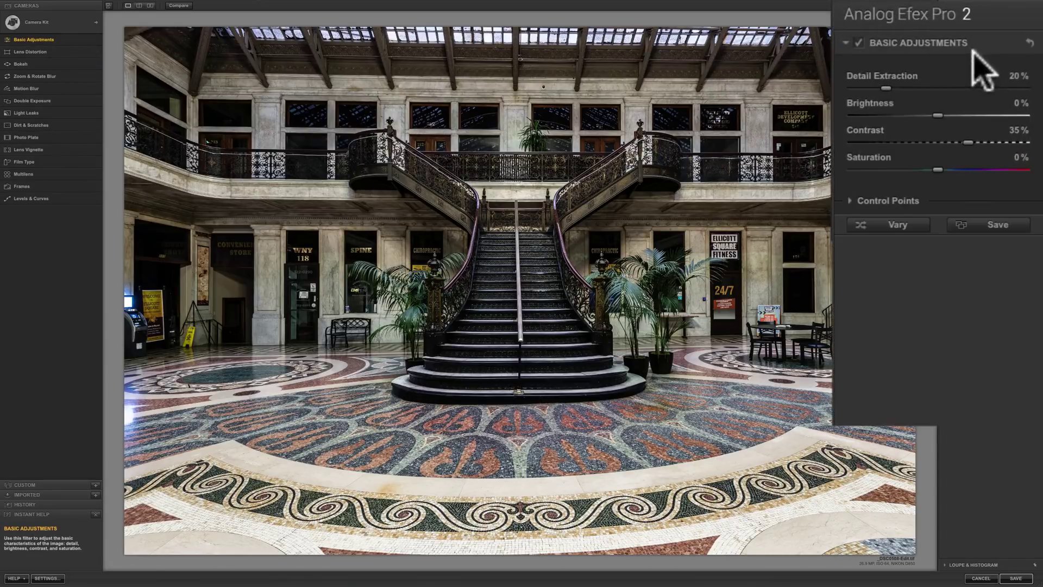
Reset the Basic Adjustments filter to its defaults and toggle it off and back on.
click(1027, 42)
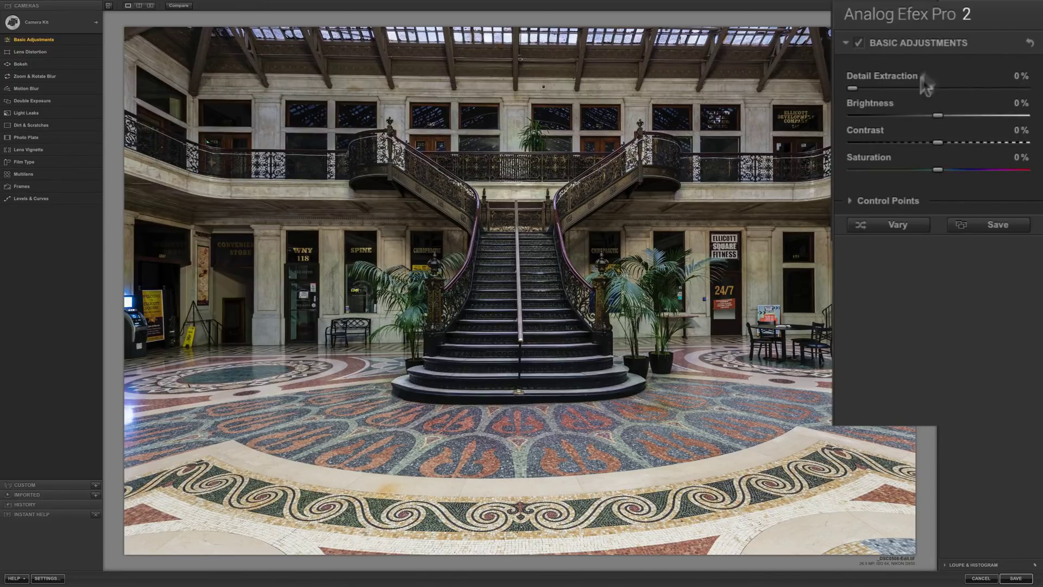
click(858, 42)
click(859, 42)
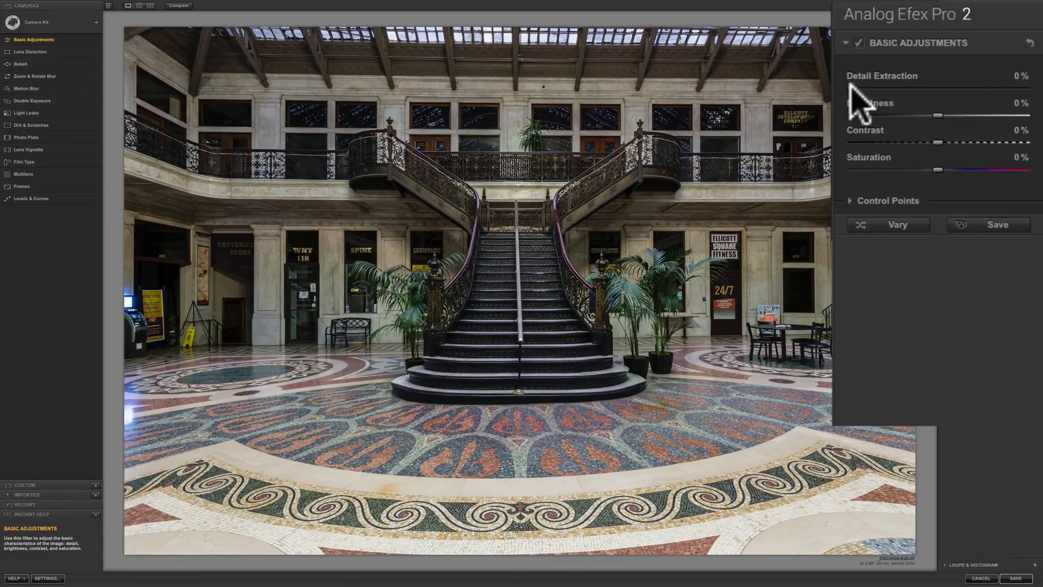
Set Detail Extraction to 69%, try Brightness at -4%, and return Brightness to 0%.
drag(850, 87, 969, 87)
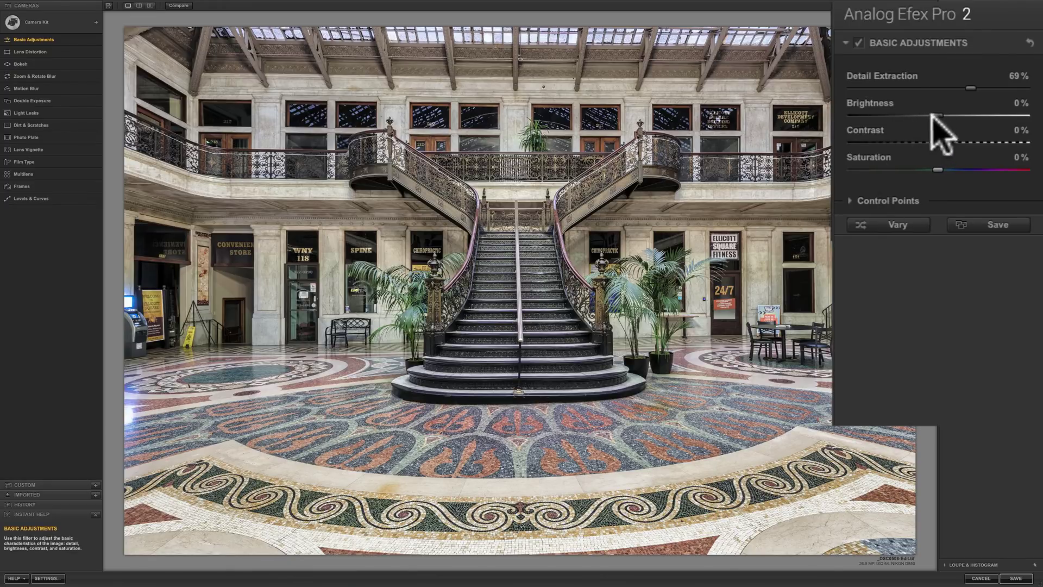
mouse_move(937, 115)
mouse_down()
mouse_move(905, 118)
mouse_move(934, 118)
mouse_up()
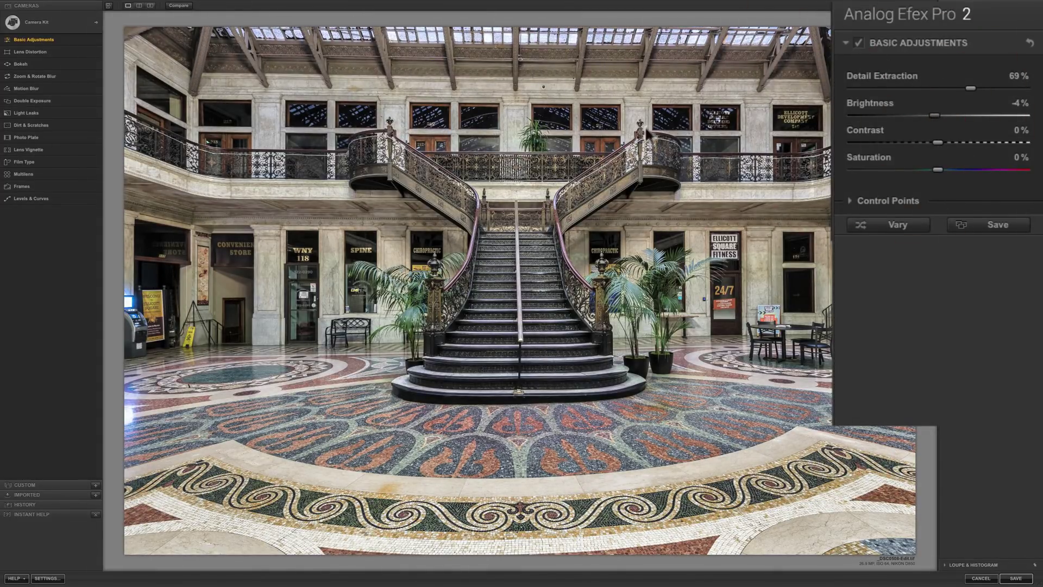
mouse_move(929, 116)
mouse_down()
mouse_move(916, 116)
mouse_move(950, 116)
mouse_move(906, 116)
mouse_move(932, 116)
mouse_up()
click(934, 115)
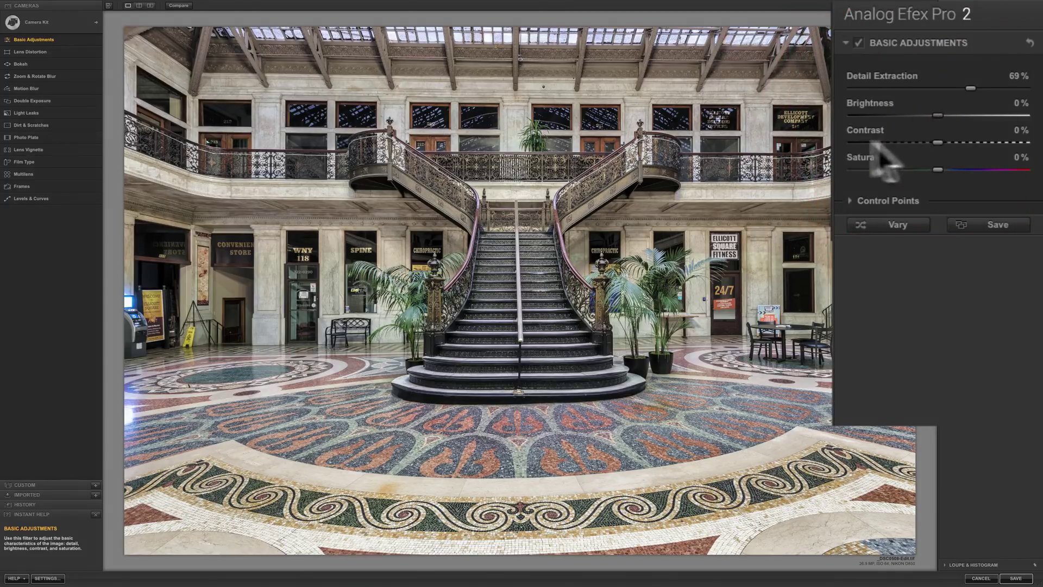
Set Contrast to 25% and Saturation to -36% in Basic Adjustments.
drag(931, 142, 954, 145)
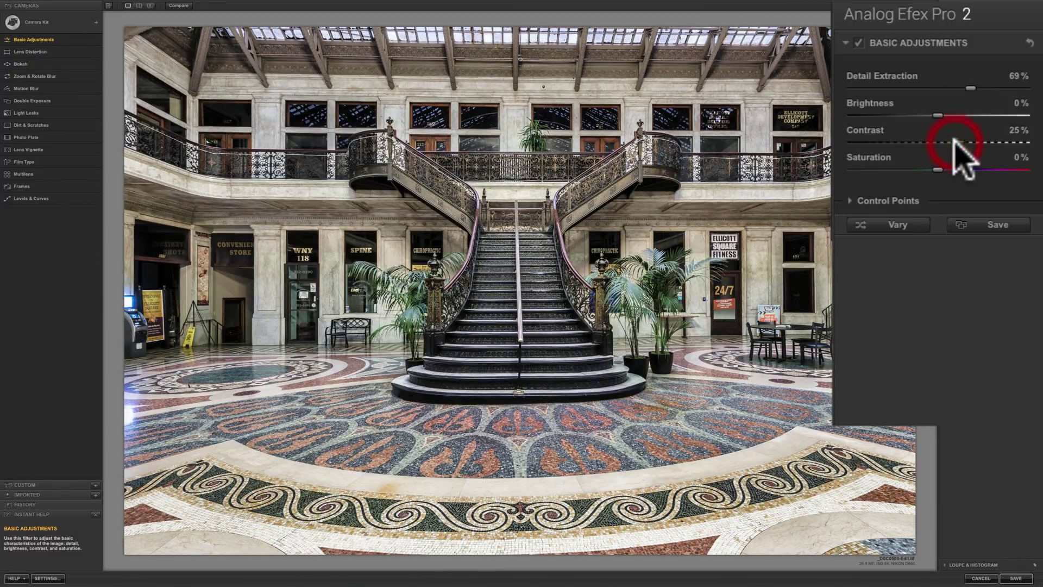
drag(934, 166, 902, 165)
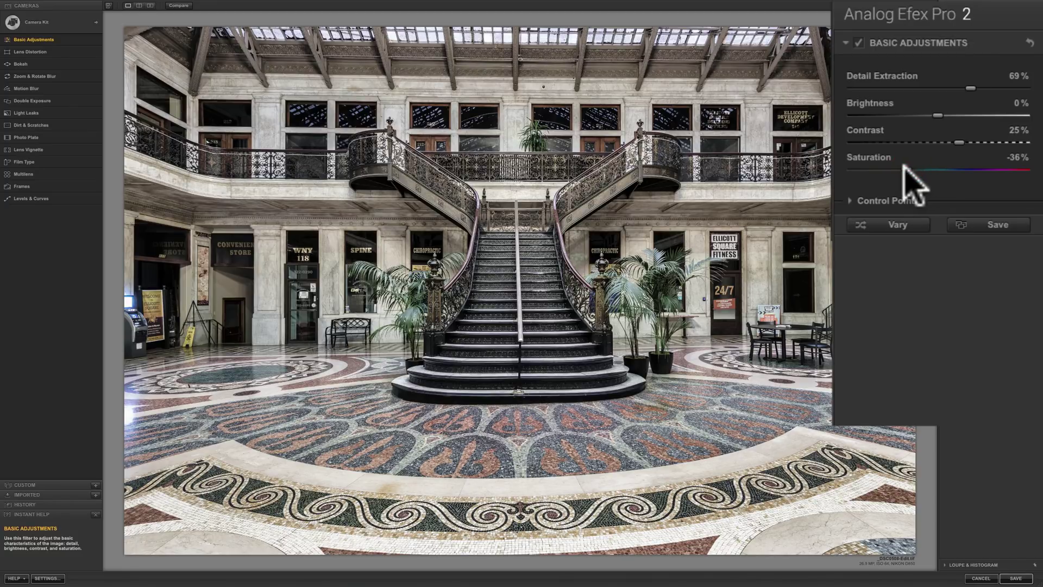
click(904, 167)
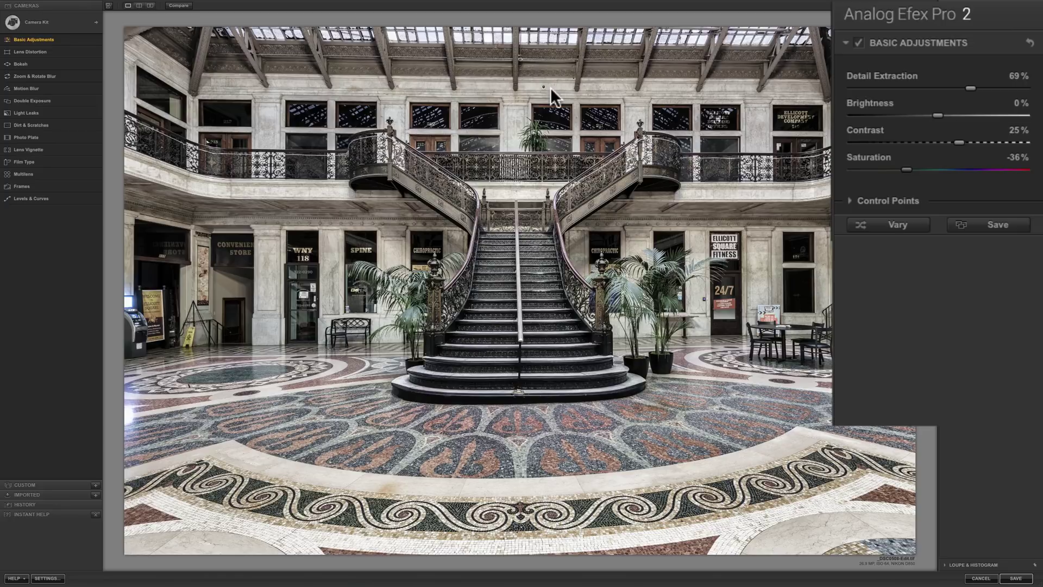
Add a Basic Adjustments control point on the upper wall just below the roof beams, left of the staircase.
click(851, 202)
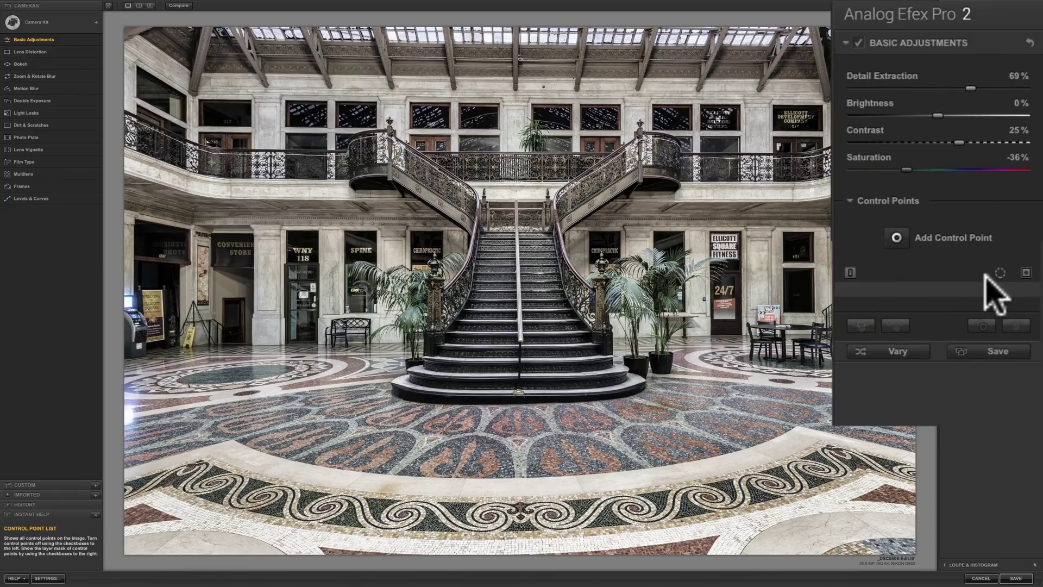
click(897, 238)
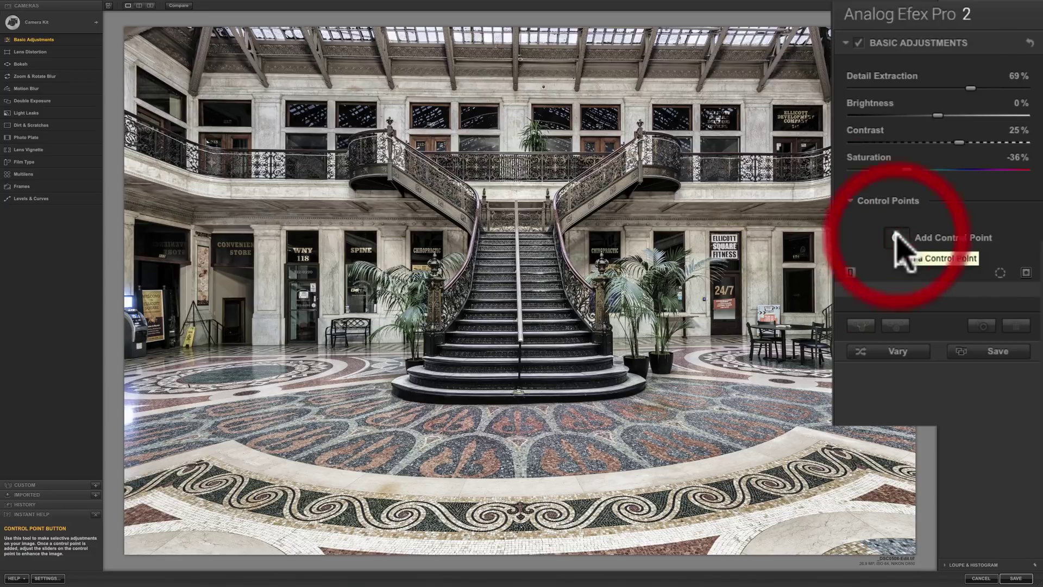
click(278, 82)
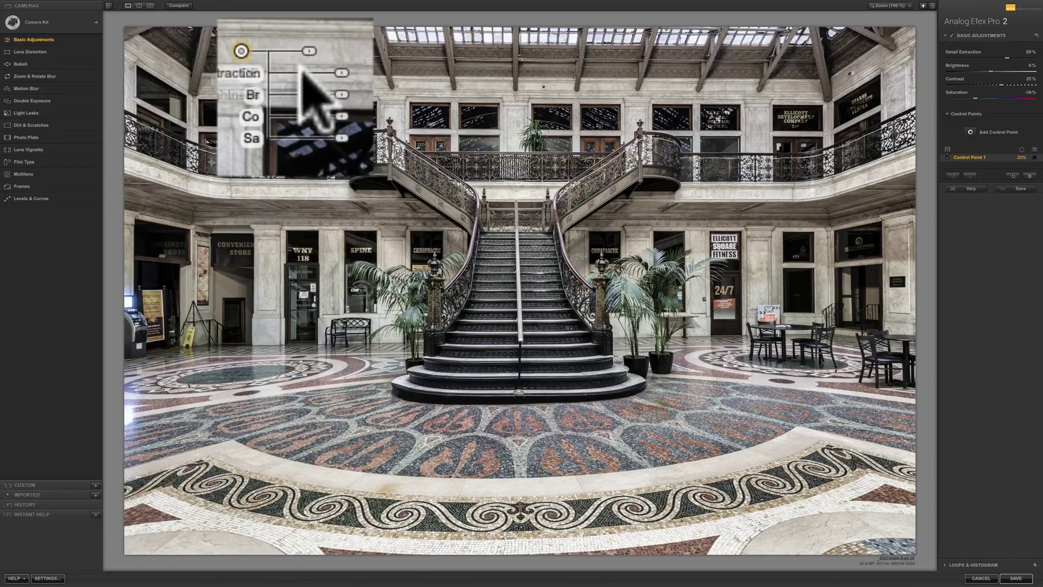
Set the control point's size to 29% and try darker and lighter Brightness values on the upper wall.
click(309, 51)
drag(303, 83, 300, 85)
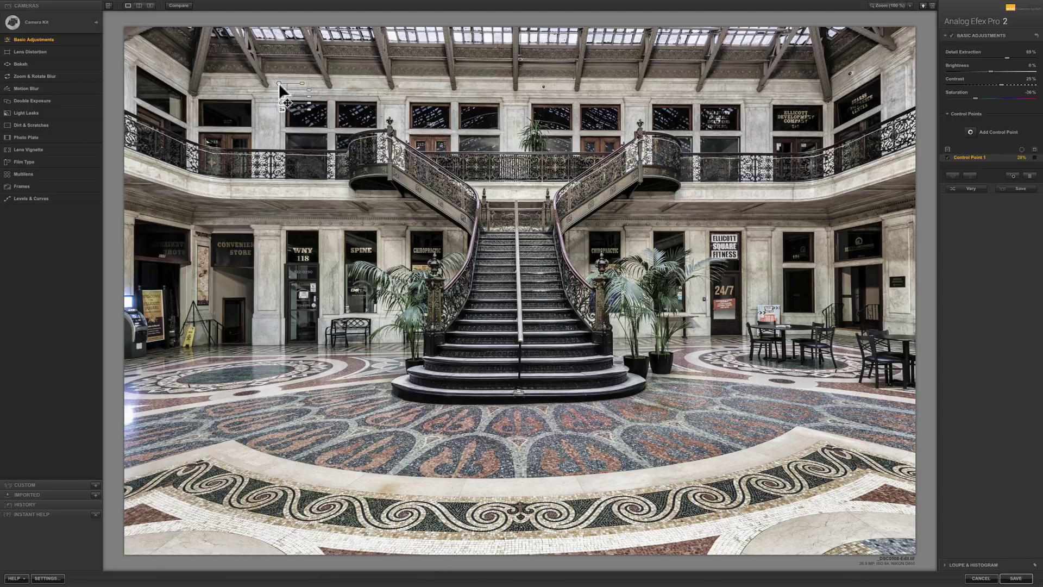
drag(302, 84, 302, 84)
drag(309, 97, 286, 93)
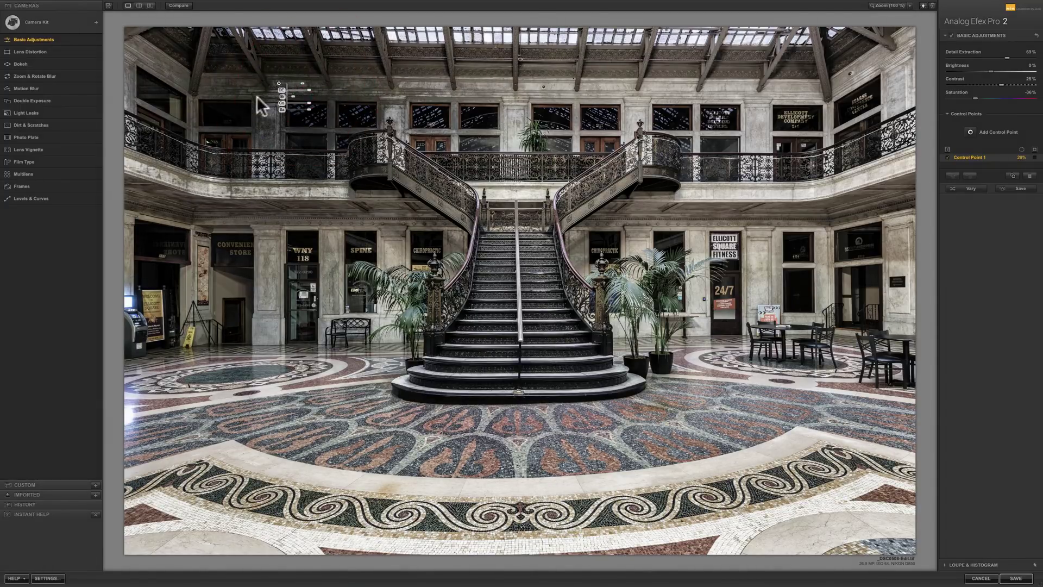
mouse_move(298, 96)
drag(296, 97, 310, 105)
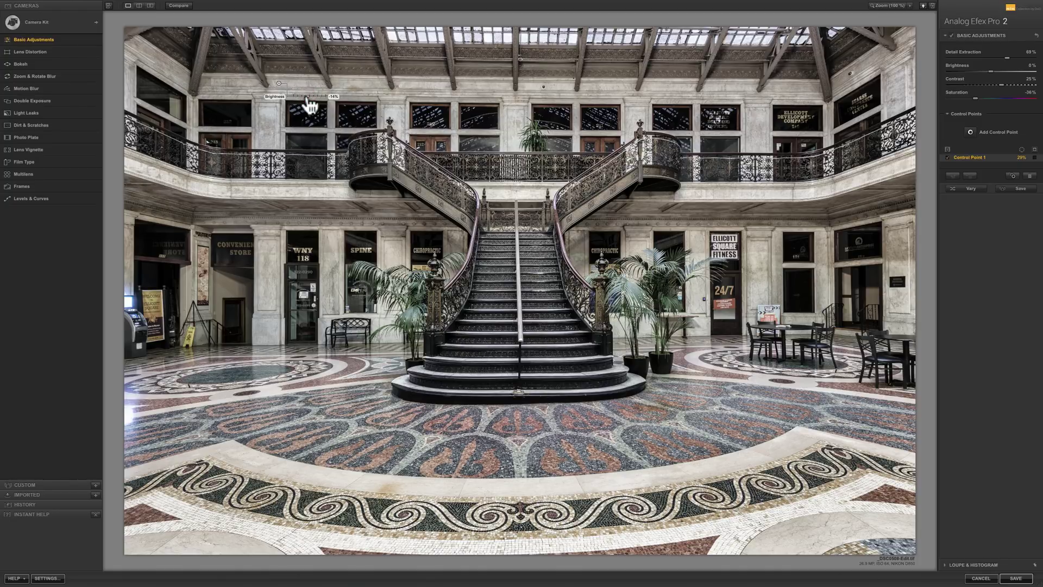
click(321, 100)
Duplicate the control point three times along the upper wall, ending above the windows on the far side of the staircase.
key(alt)
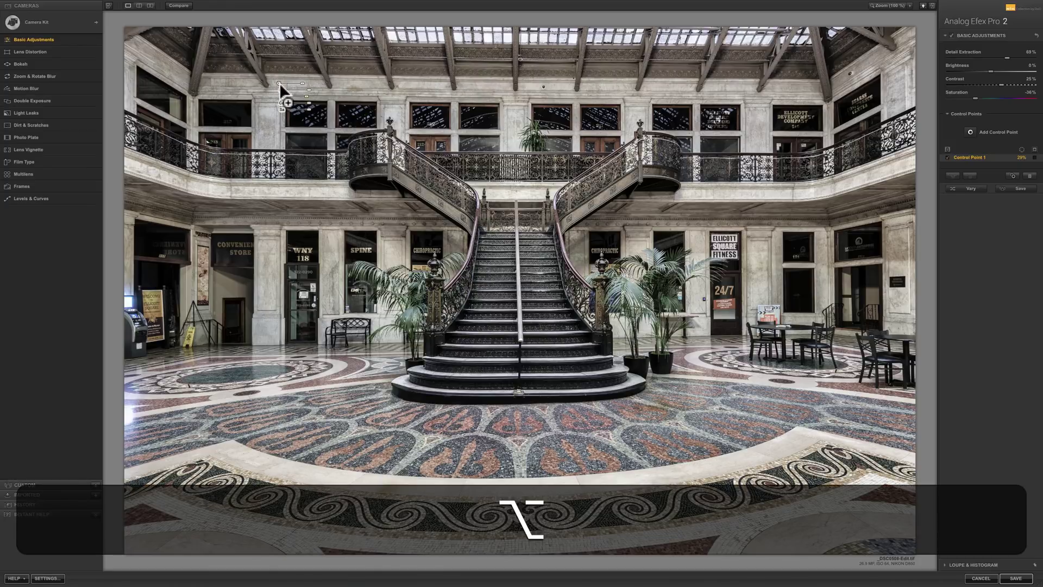
drag(279, 83, 722, 86)
key(alt)
click(722, 87)
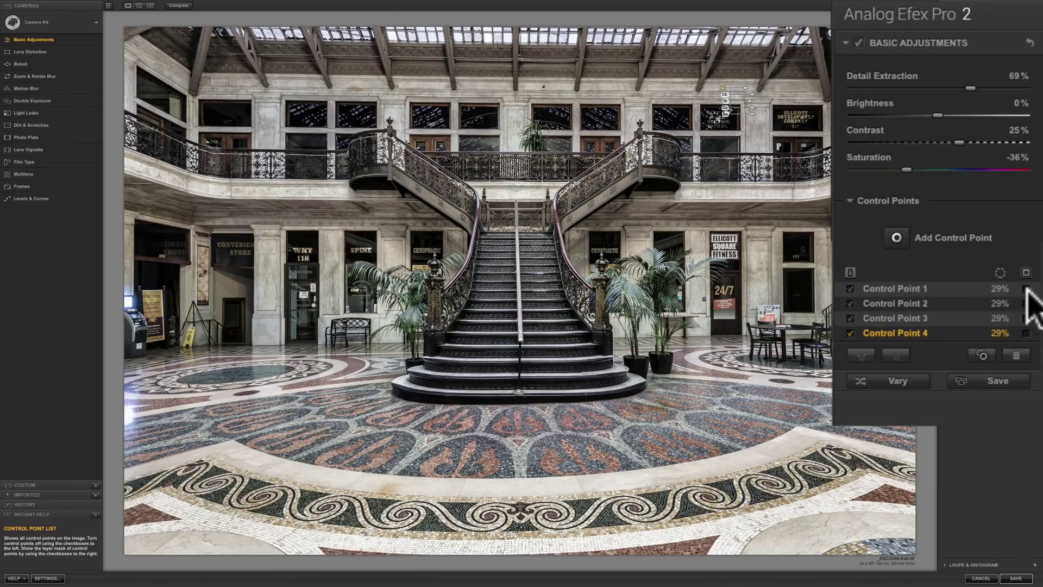
Show and hide the selection mask of Control Point 1, then the masks of all control points.
click(1025, 289)
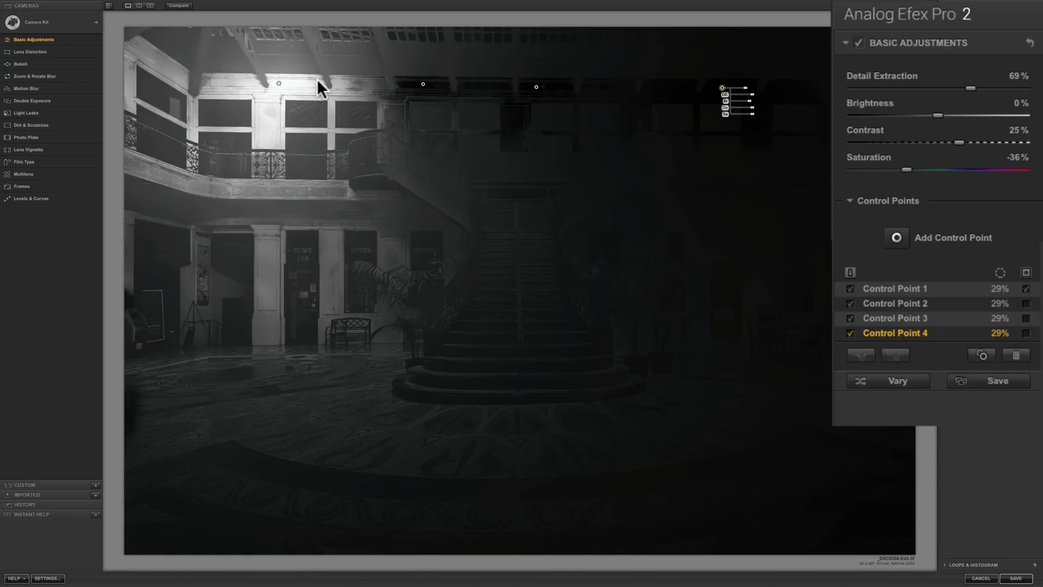
click(1025, 288)
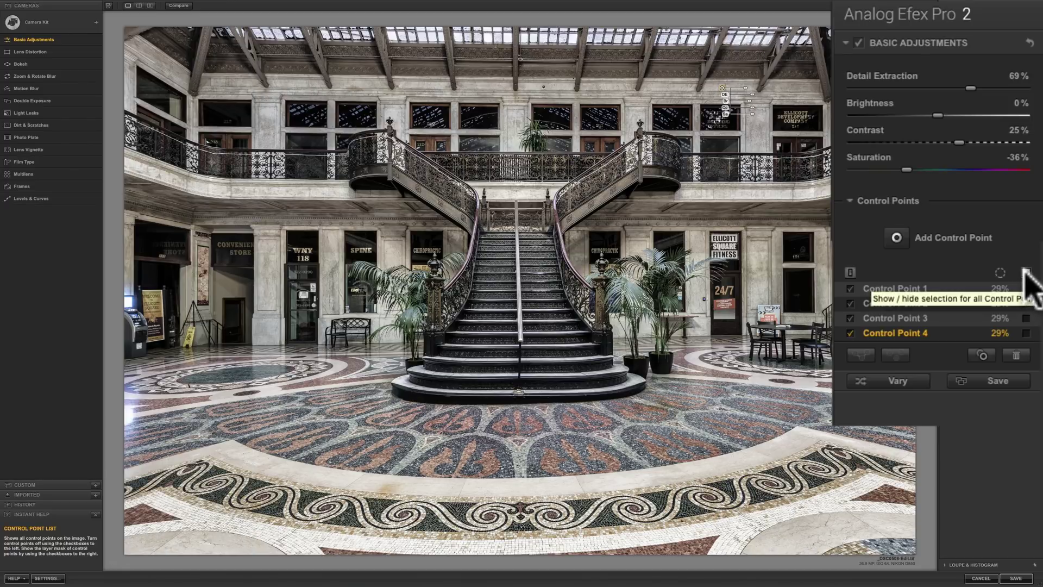
click(1025, 271)
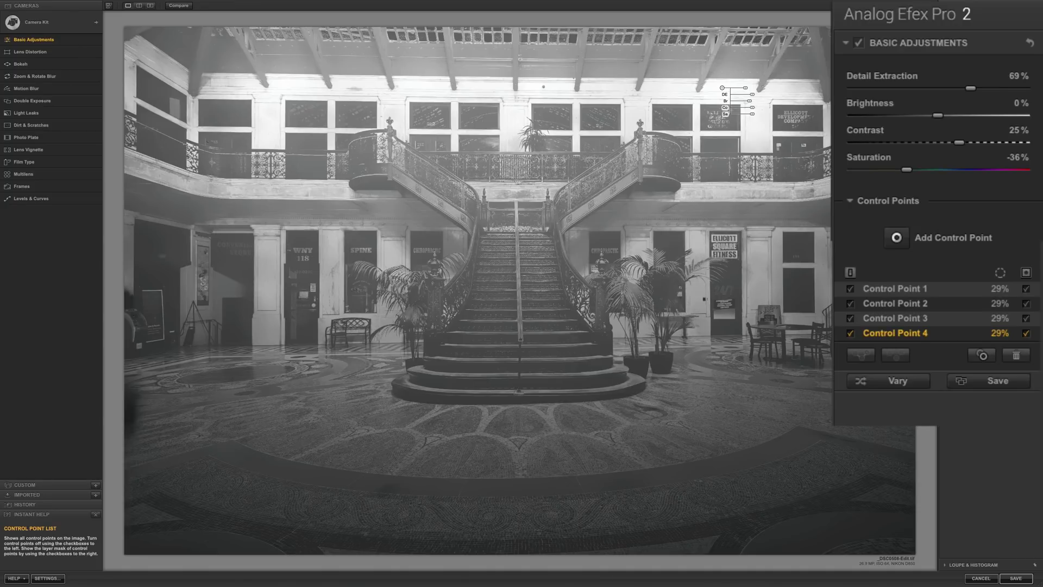
click(1025, 272)
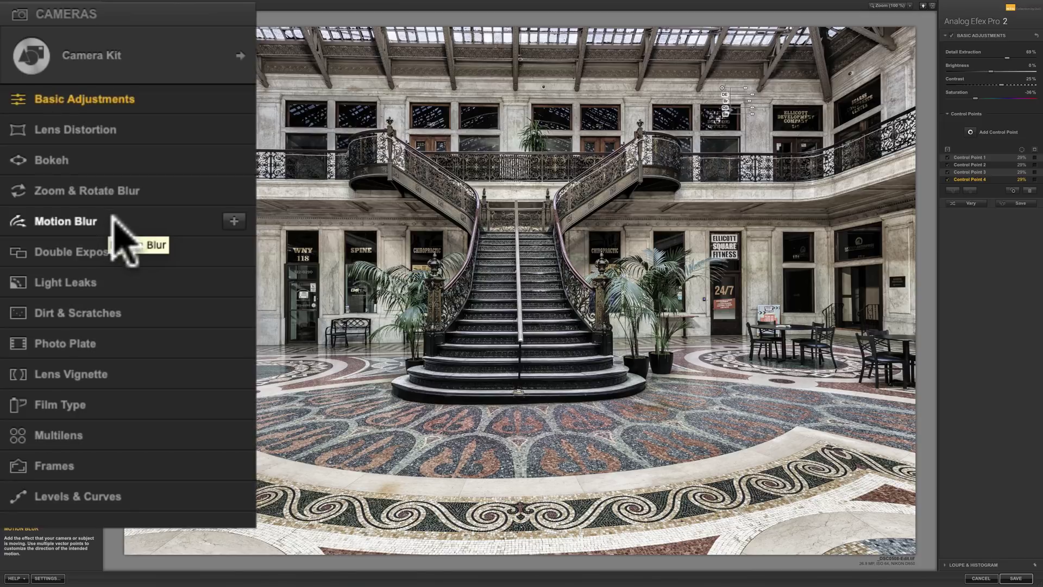
Add the Dirt & Scratches filter to the camera and toggle it off and on to compare.
mouse_move(146, 220)
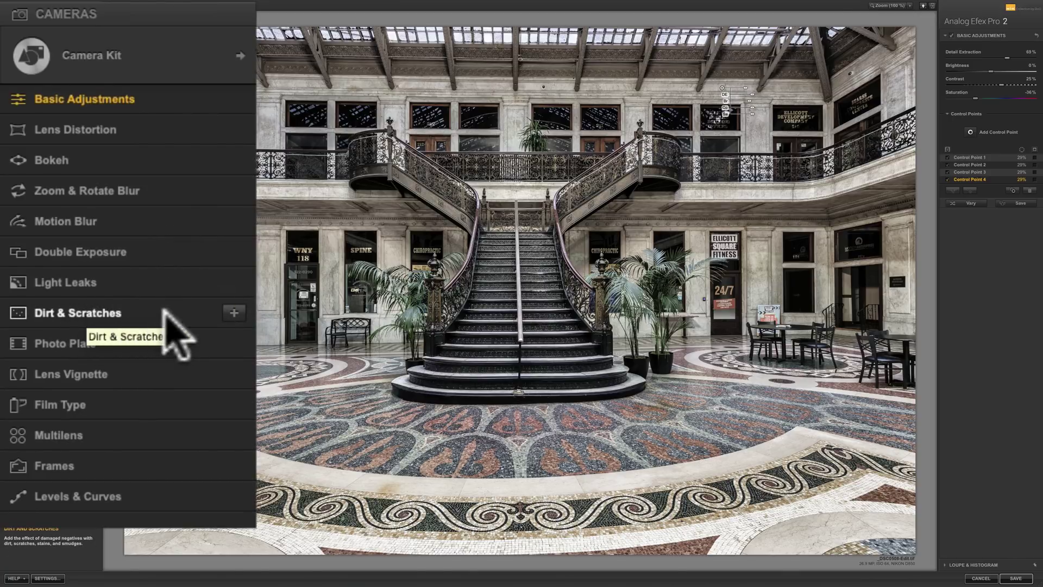
click(235, 312)
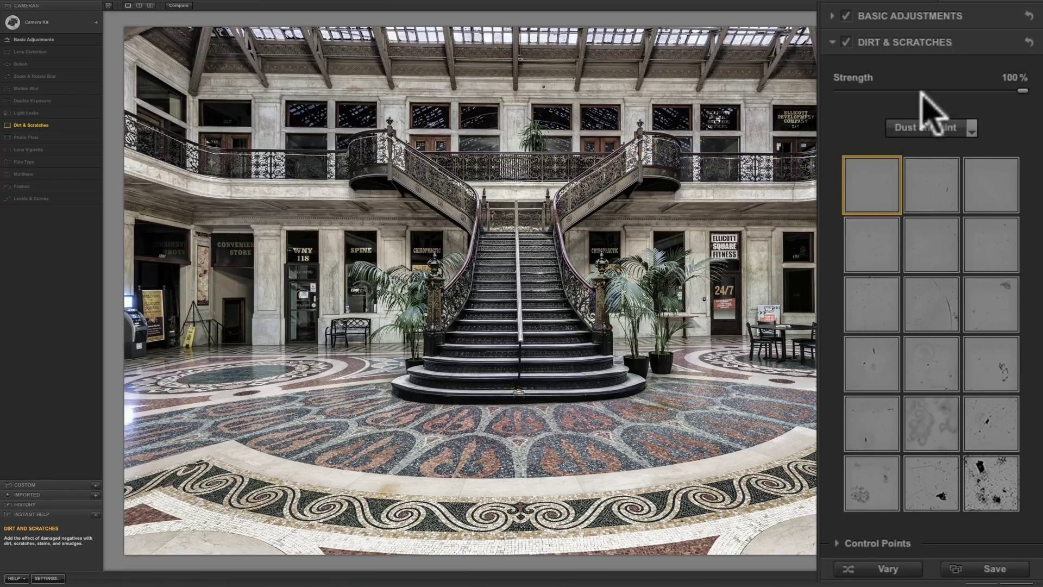
click(846, 43)
click(846, 43)
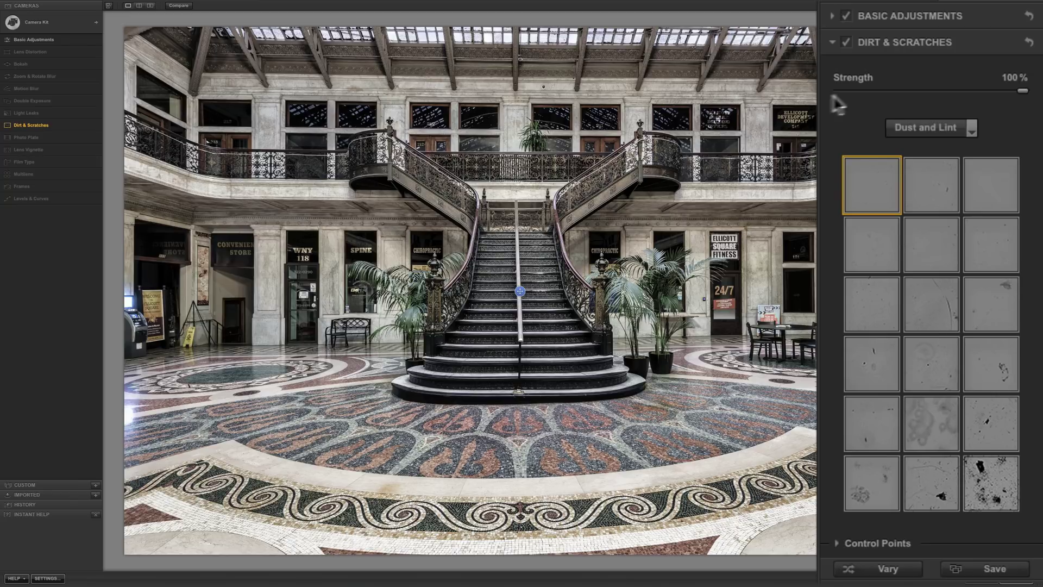
click(845, 44)
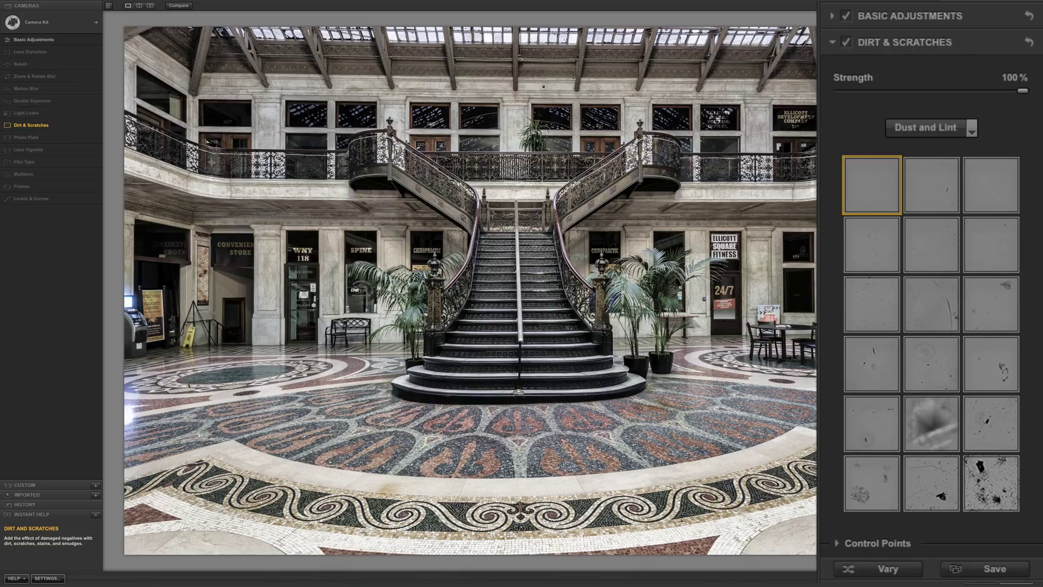
Try the last Dust and Lint texture, then the first texture in the second row of Scratches.
click(991, 491)
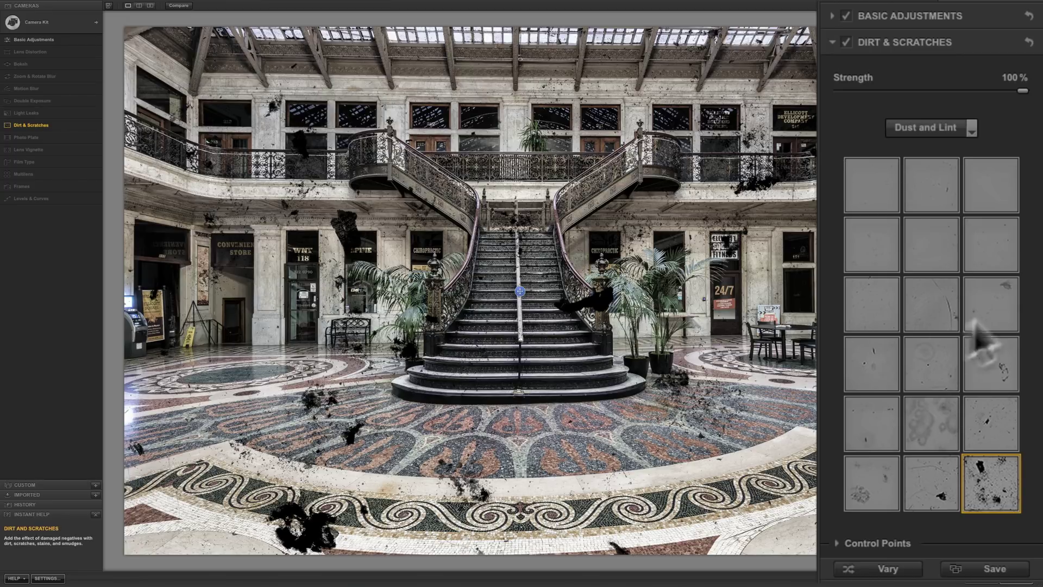
click(972, 129)
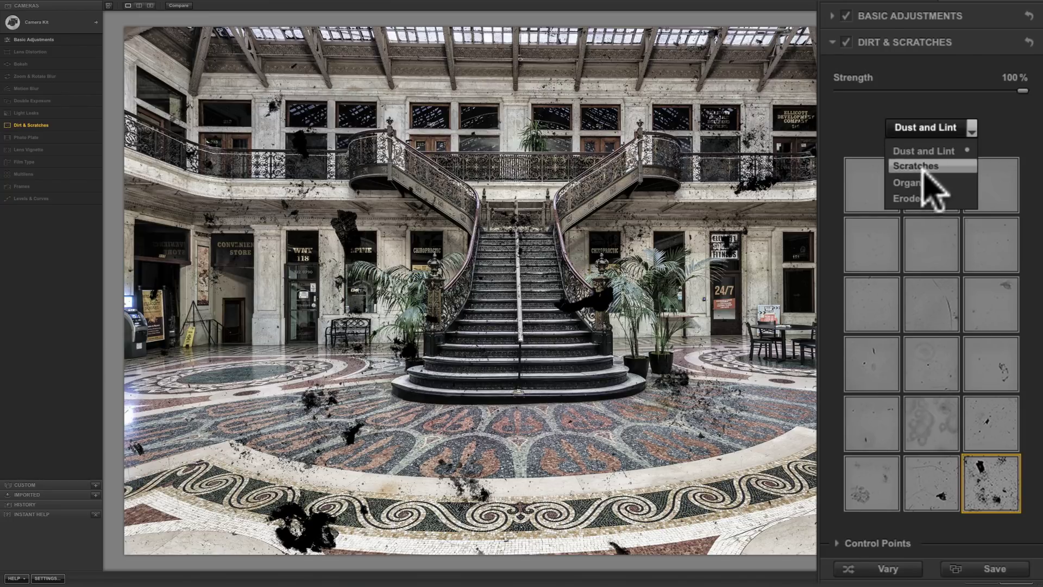
click(918, 166)
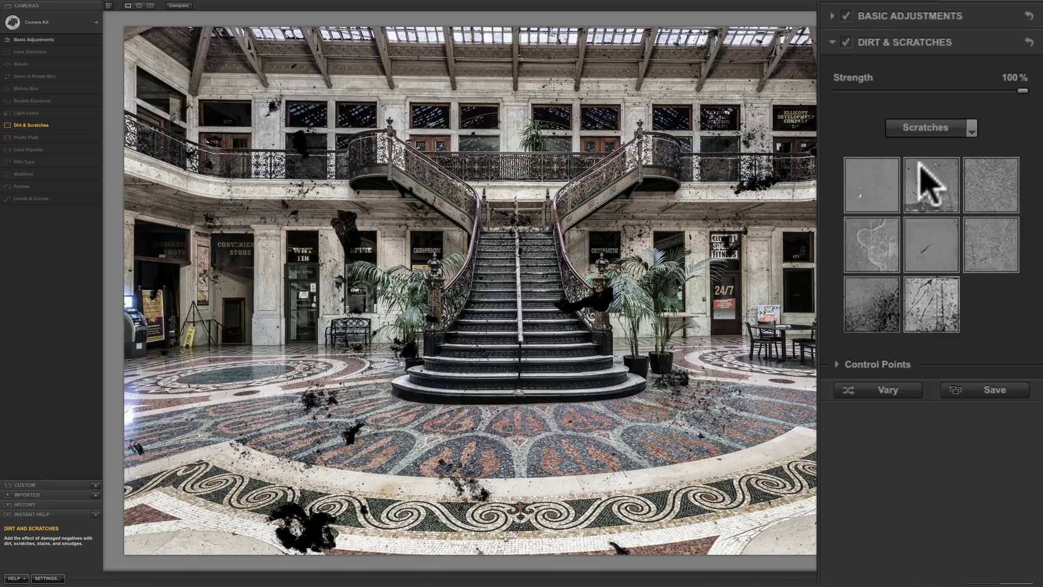
click(868, 239)
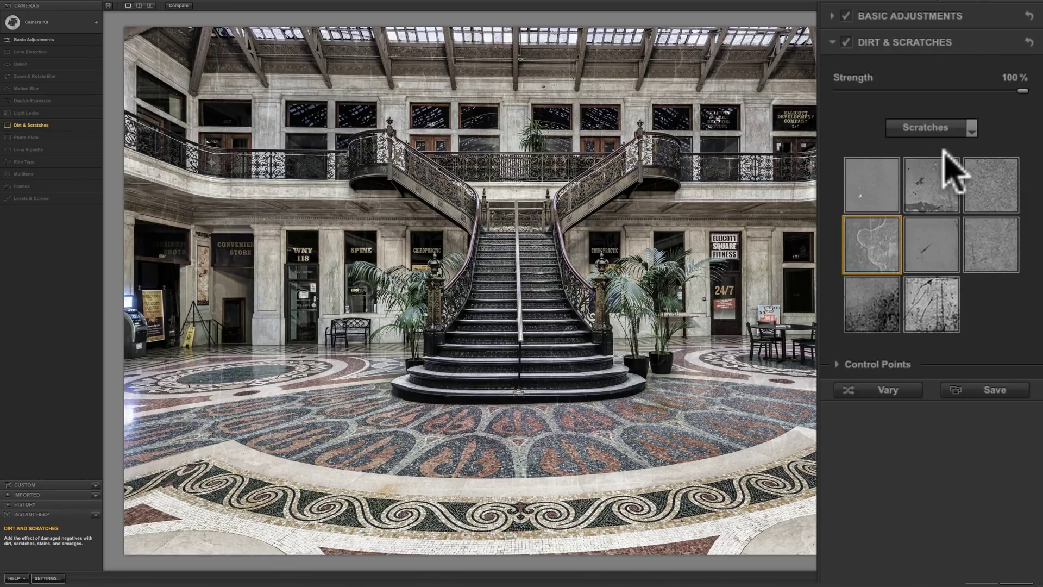
Try the Organic texture with diagonal streaks in the middle of the third row.
click(961, 128)
click(927, 180)
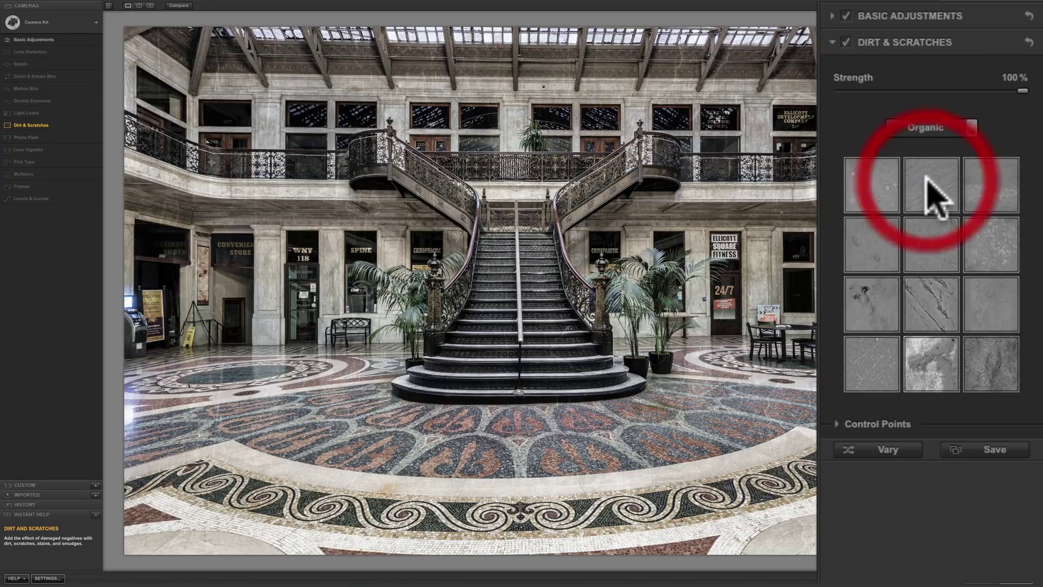
click(926, 306)
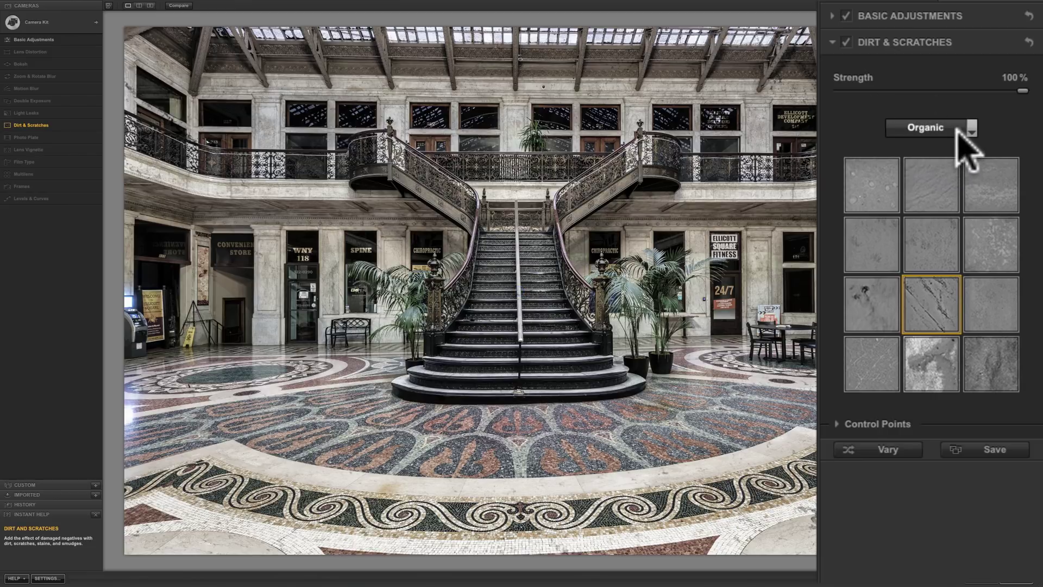
Try the Eroded texture in the middle of the third row and reposition it slightly over the staircase.
click(956, 128)
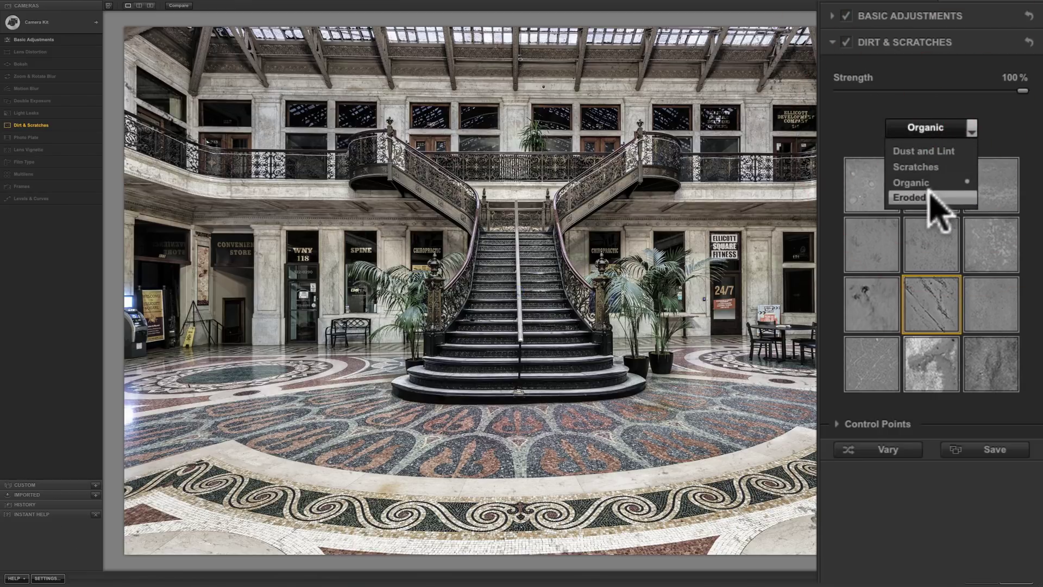
click(907, 198)
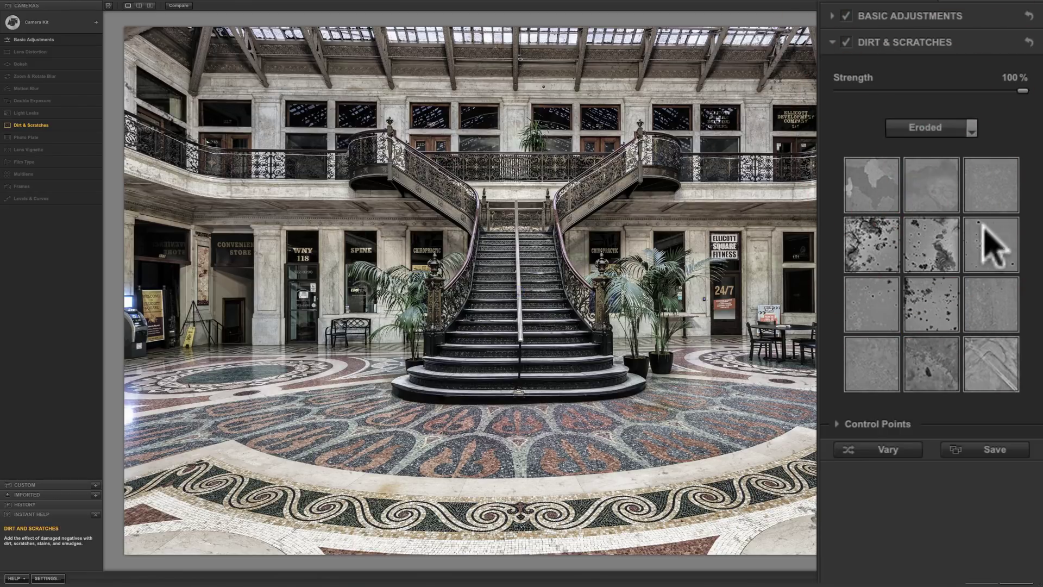
click(929, 294)
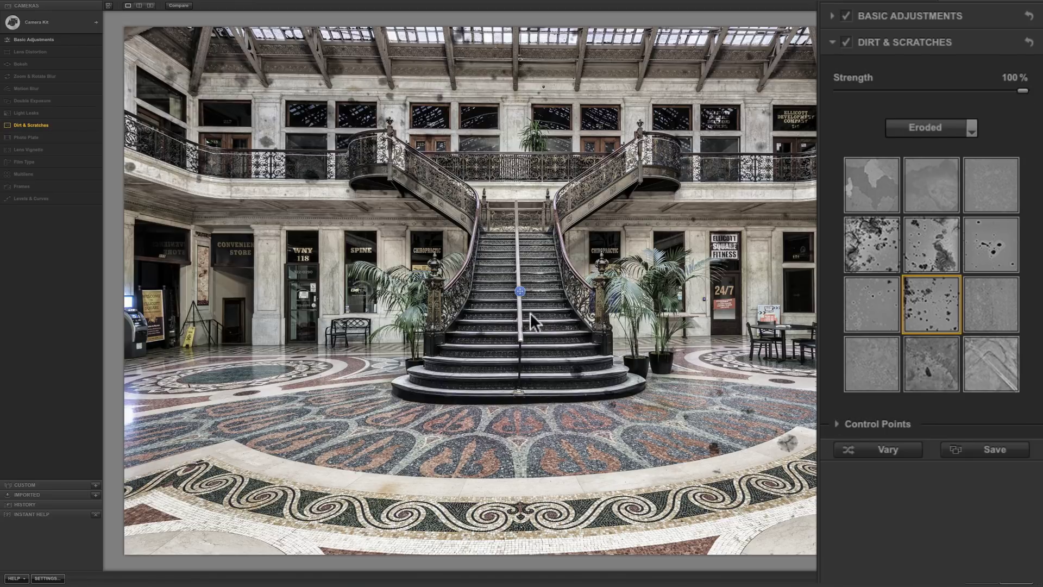
mouse_move(520, 291)
mouse_down()
mouse_move(531, 230)
mouse_move(477, 217)
mouse_move(451, 255)
mouse_move(456, 280)
mouse_move(519, 282)
mouse_move(507, 281)
mouse_up()
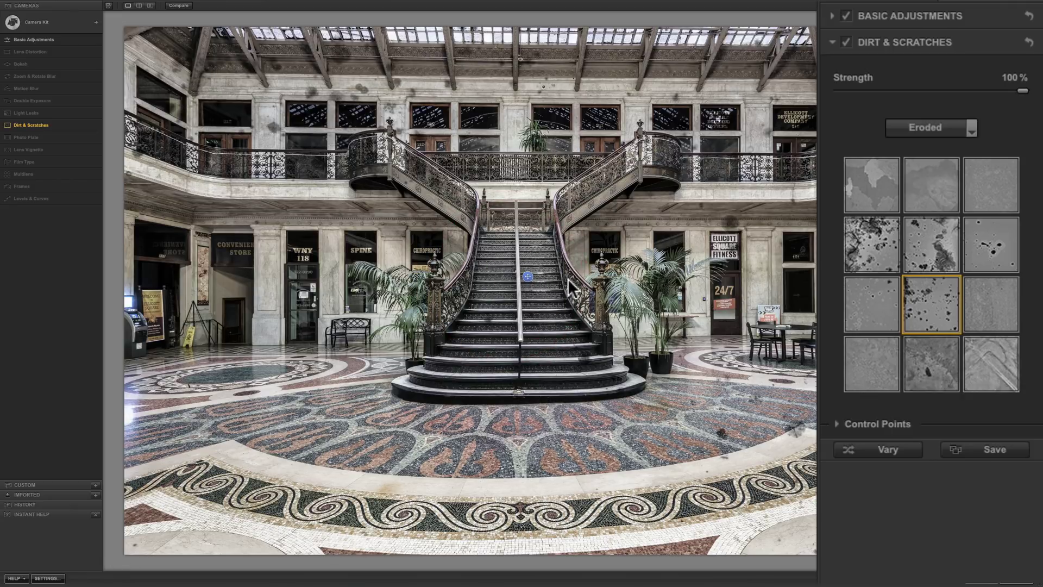
click(527, 276)
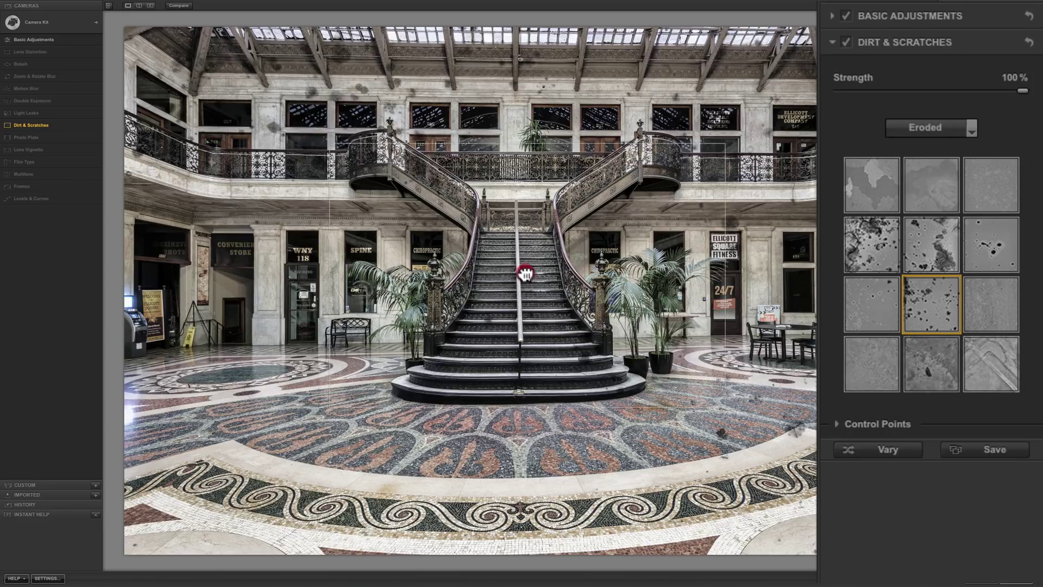
Apply the first texture in the second row of the Scratches category.
click(970, 126)
click(919, 167)
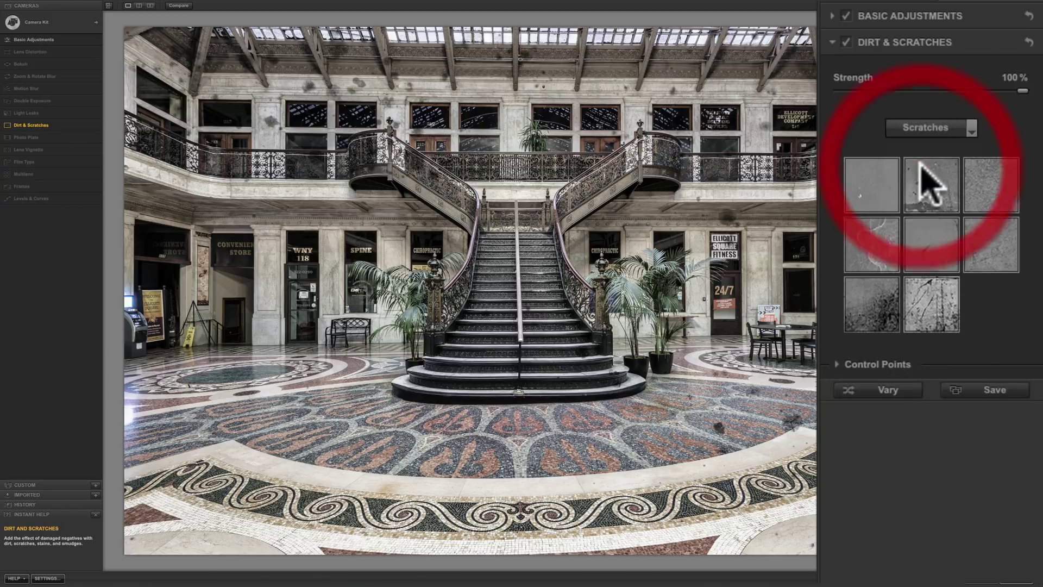
click(886, 249)
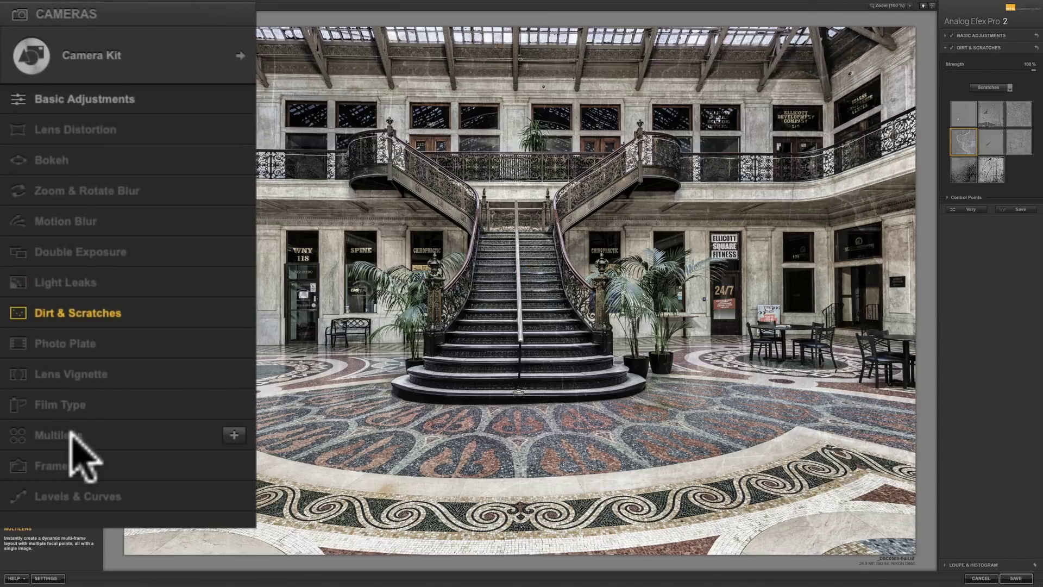
Add the Film Type filter and try the second row's Warm film 3 and Cool film 2.
click(234, 405)
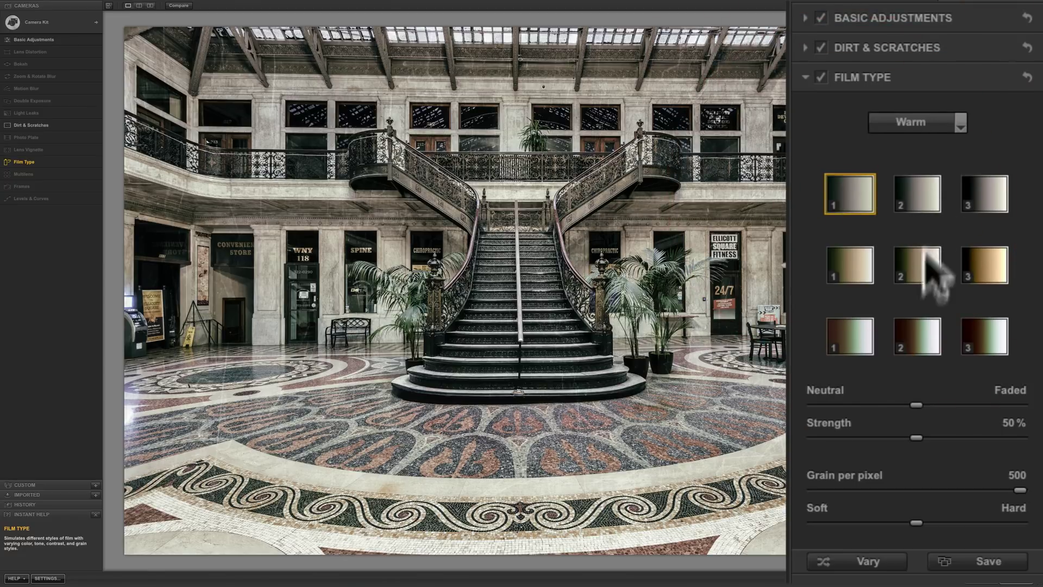
click(984, 259)
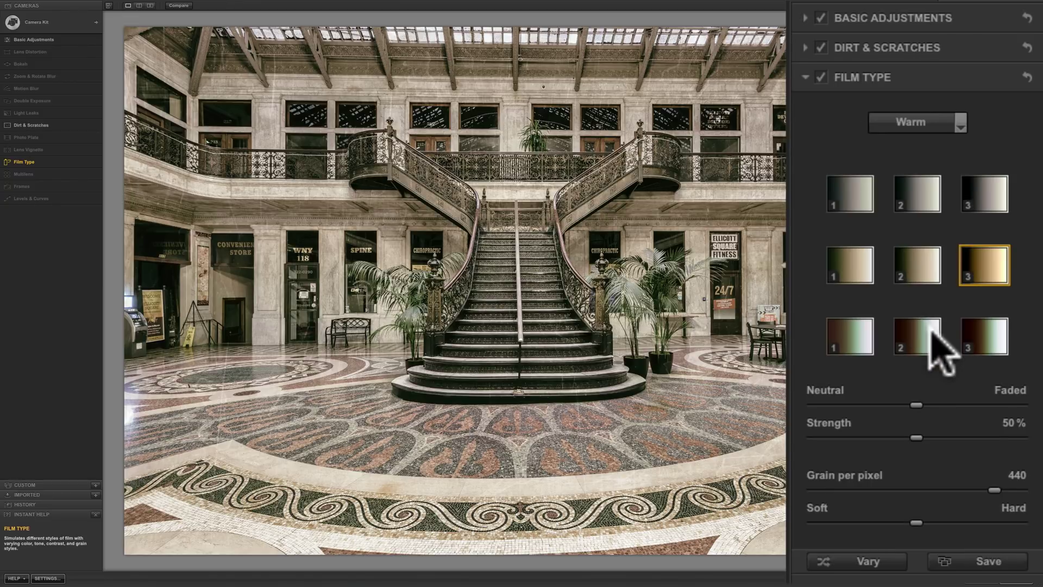
click(956, 124)
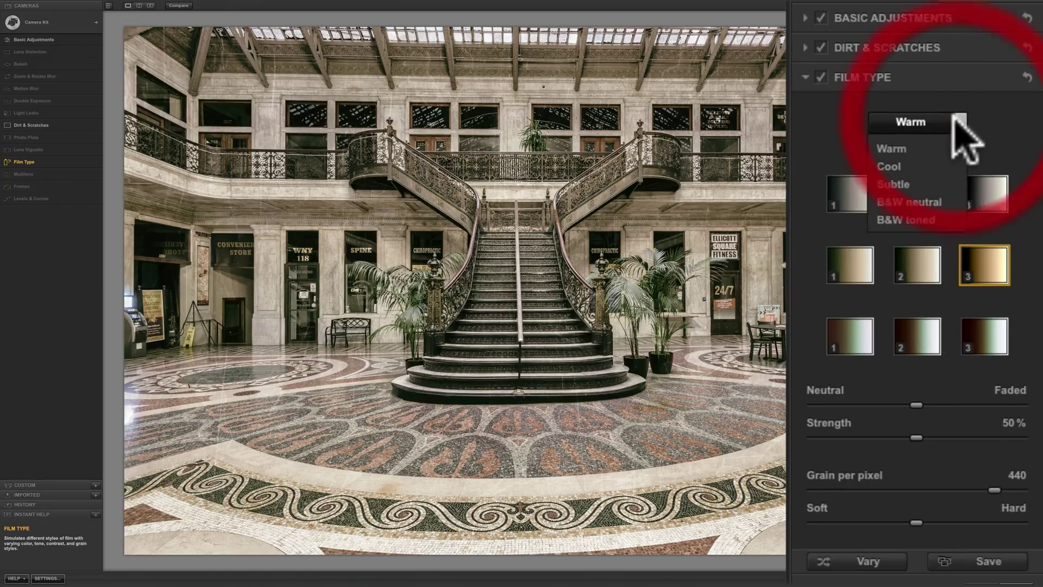
click(911, 166)
click(913, 259)
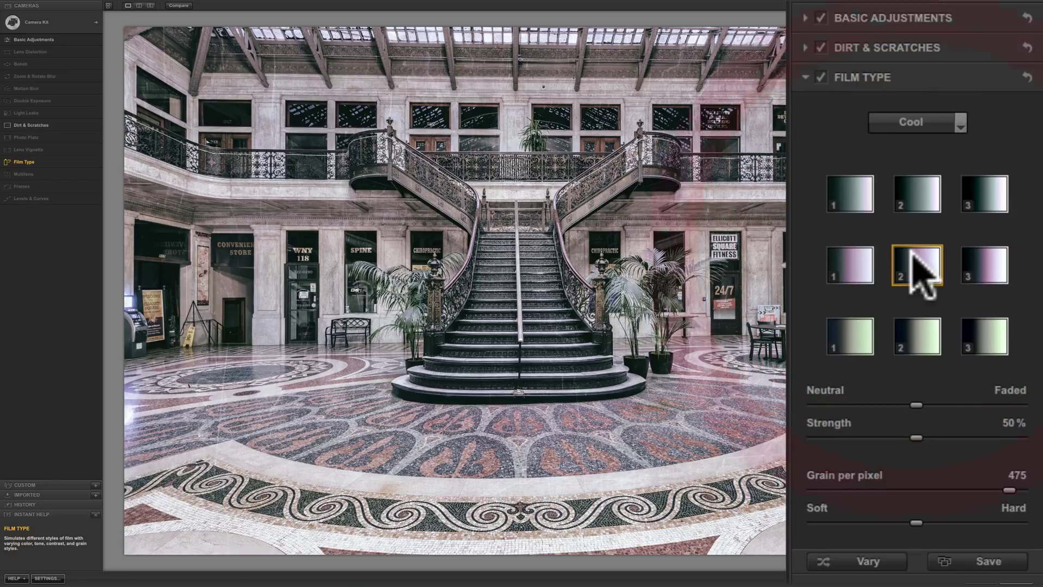
Switch to Subtle films, try film 2 in the second and first rows, and apply film 1 in the second row.
click(960, 126)
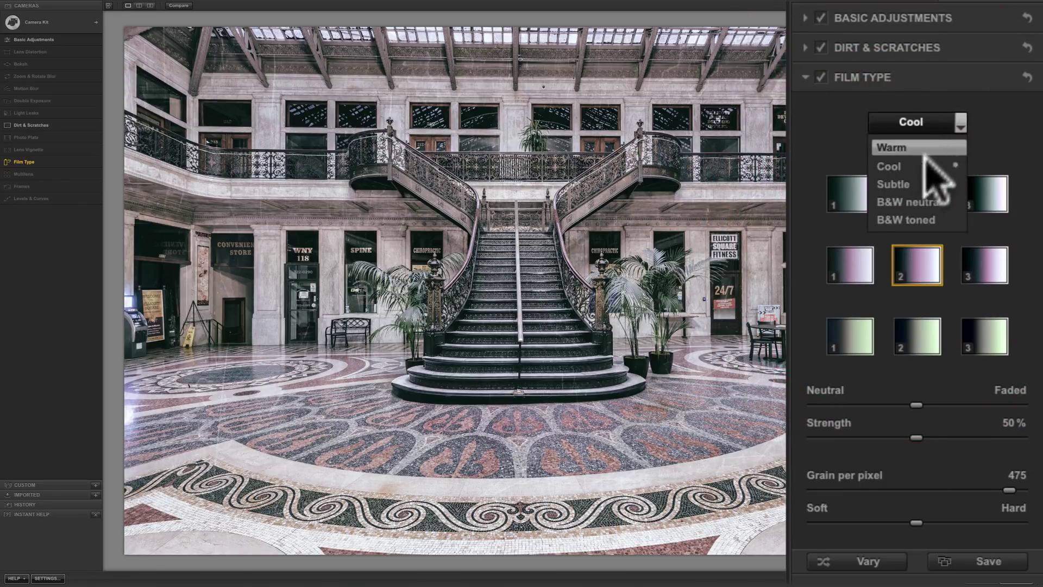
click(920, 184)
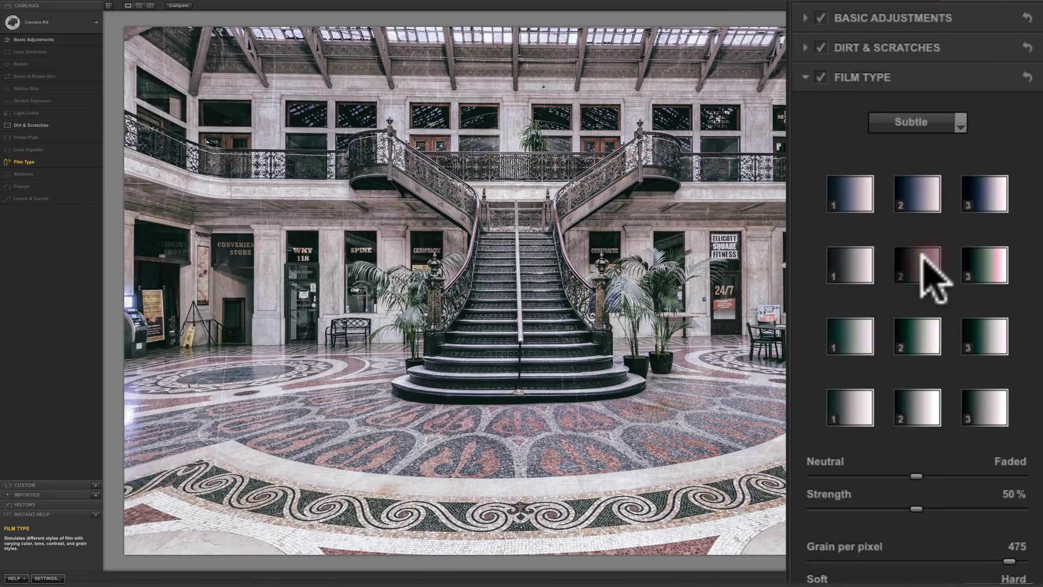
click(921, 259)
click(917, 193)
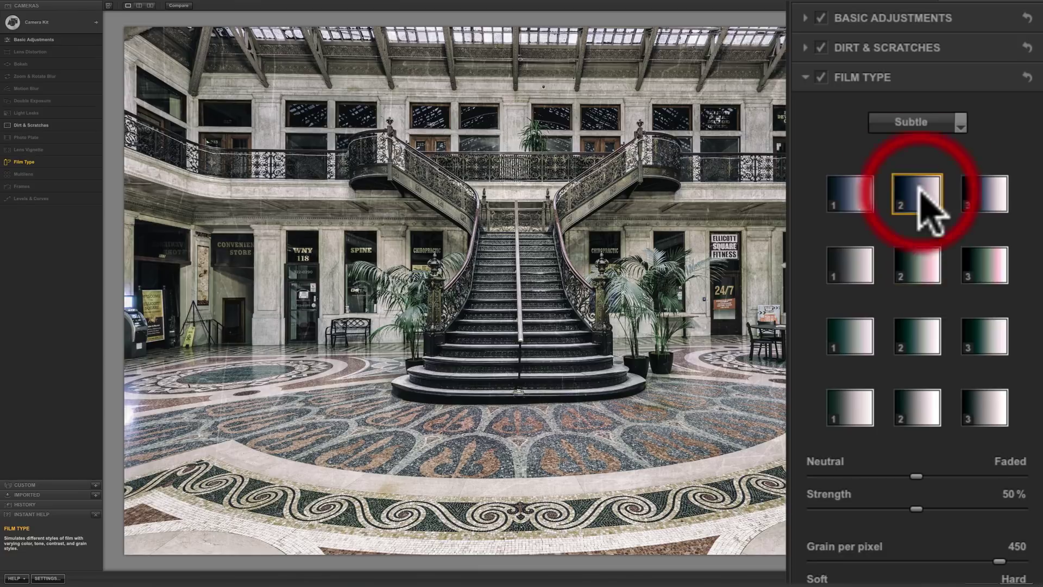
click(854, 270)
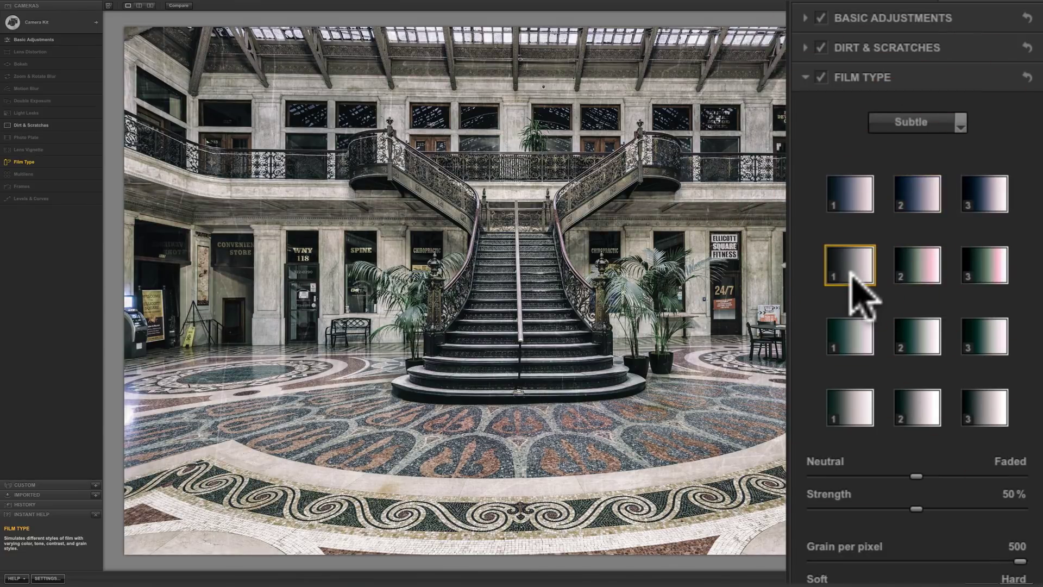
Try the second row's B&W neutral film 2 and B&W toned film 3.
click(959, 120)
click(923, 202)
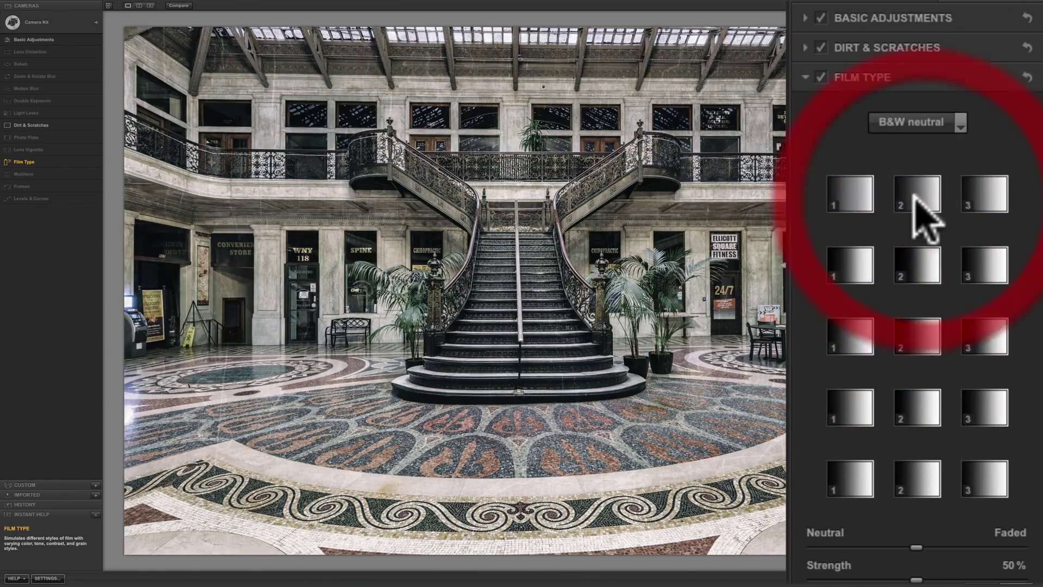
click(919, 266)
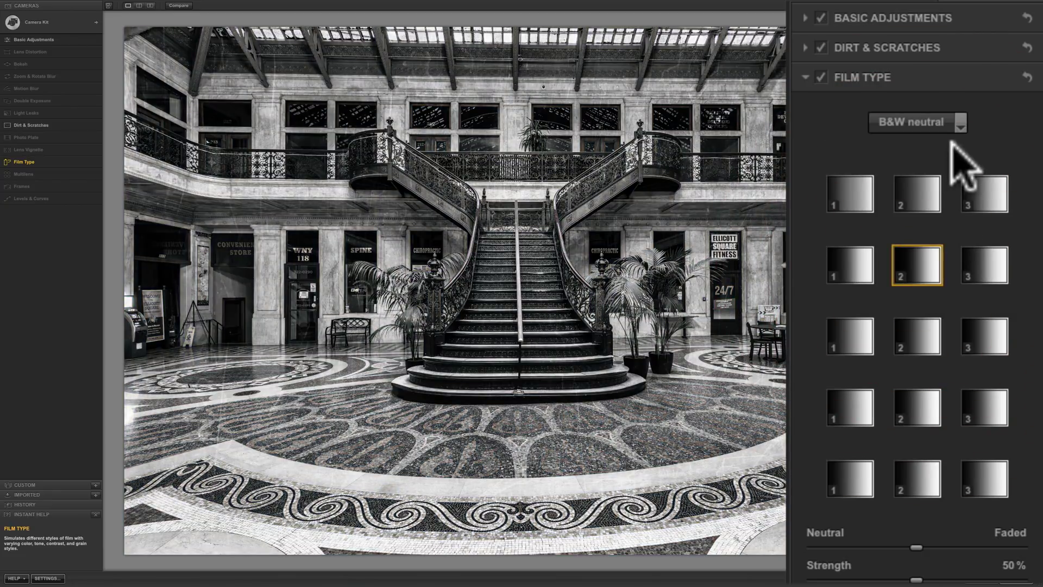
click(959, 123)
click(913, 218)
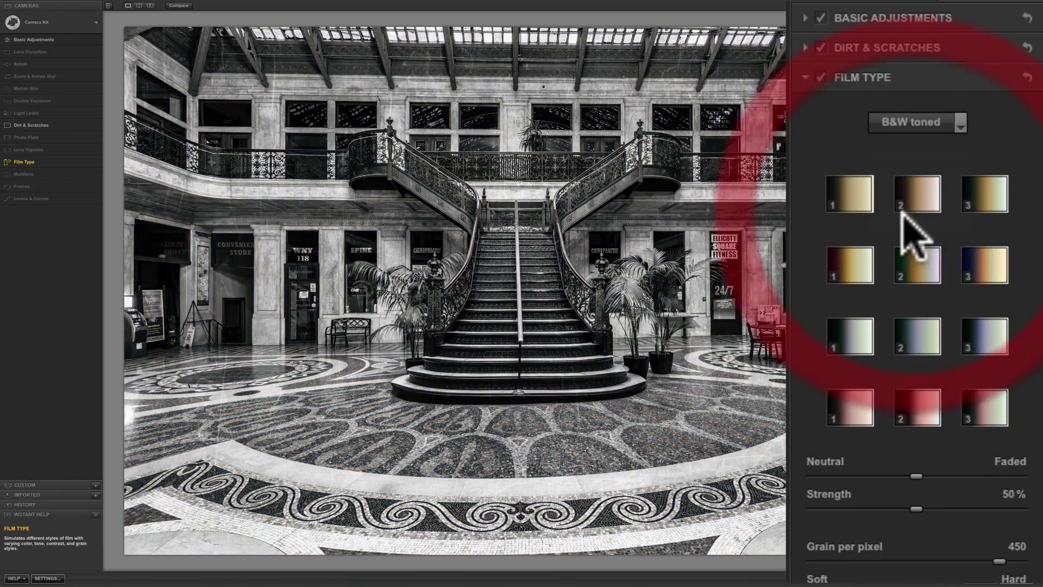
click(984, 262)
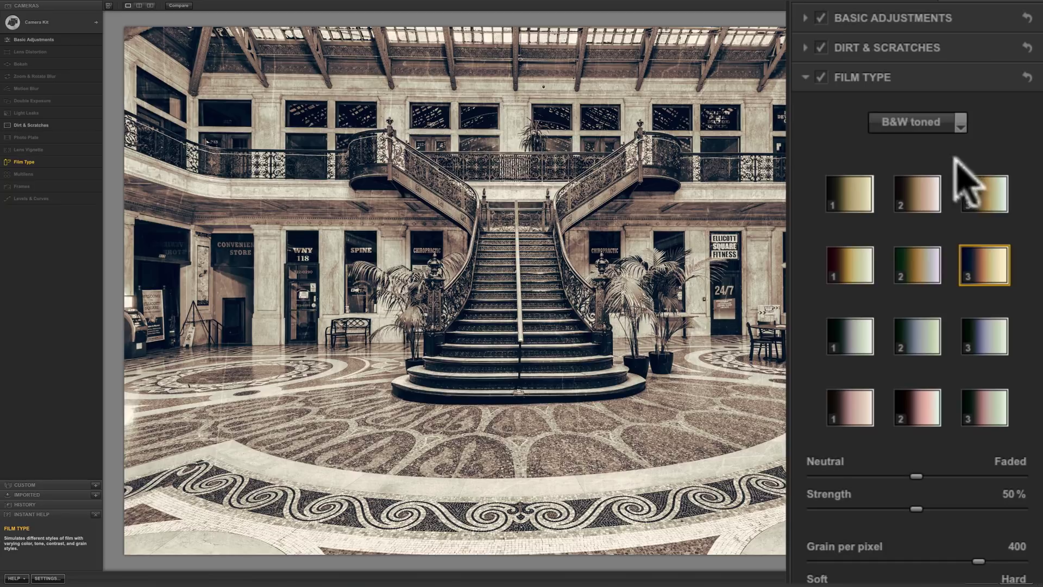
Switch the film type back to Warm and apply film 2 in the first row.
click(959, 124)
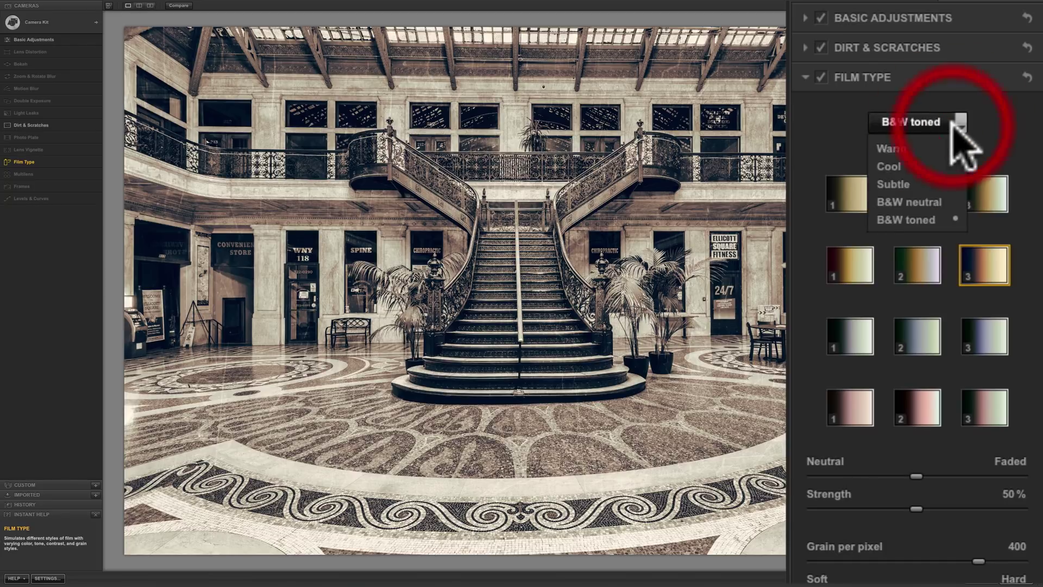
click(912, 168)
click(954, 123)
click(901, 149)
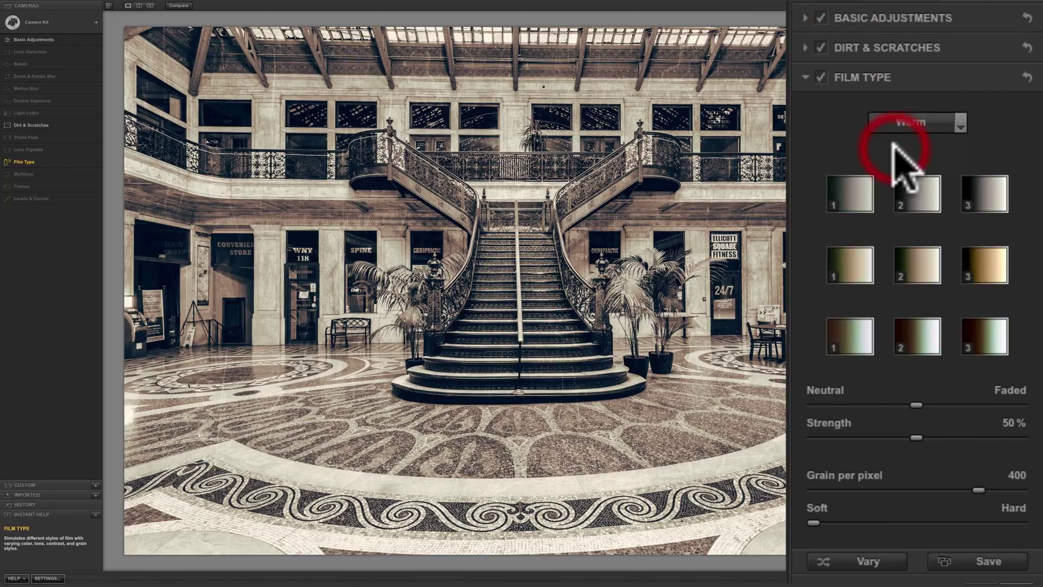
click(912, 192)
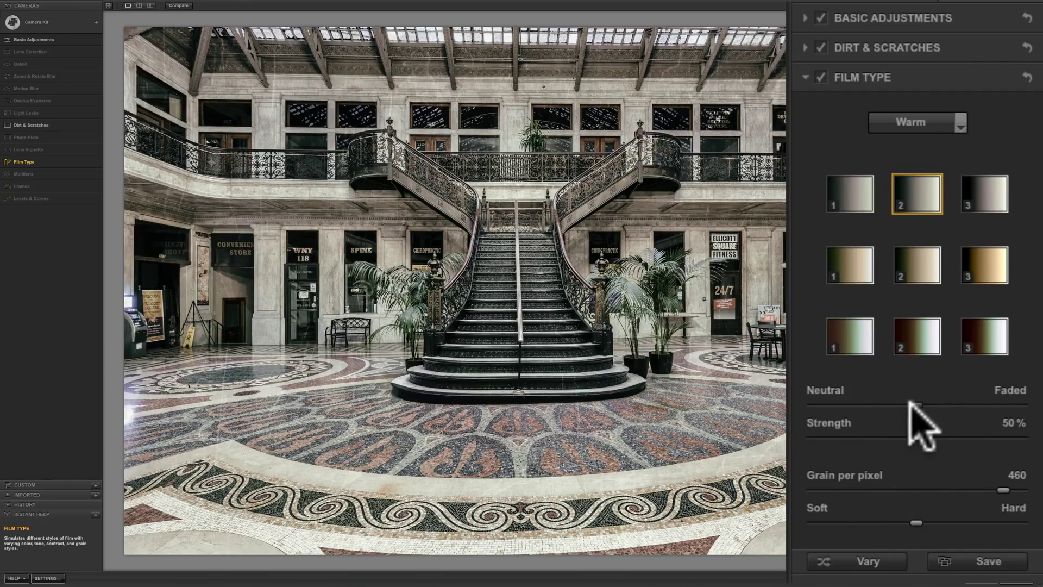
Try the fully neutral and fully faded extremes of the Warm film, and set it about three quarters of the way towards Faded.
drag(917, 405, 815, 415)
click(926, 198)
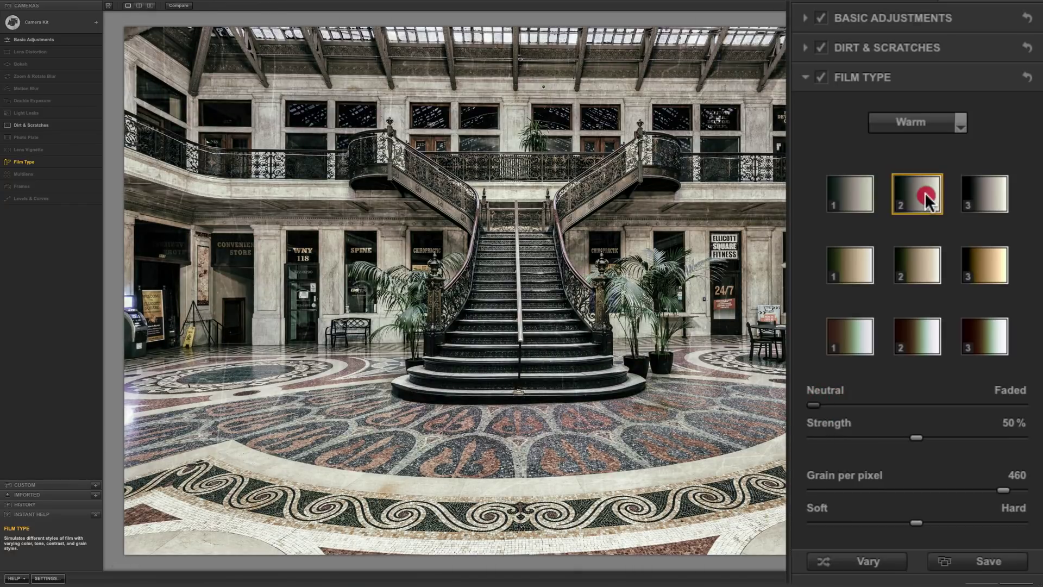
click(1016, 406)
click(917, 196)
click(1003, 407)
click(967, 404)
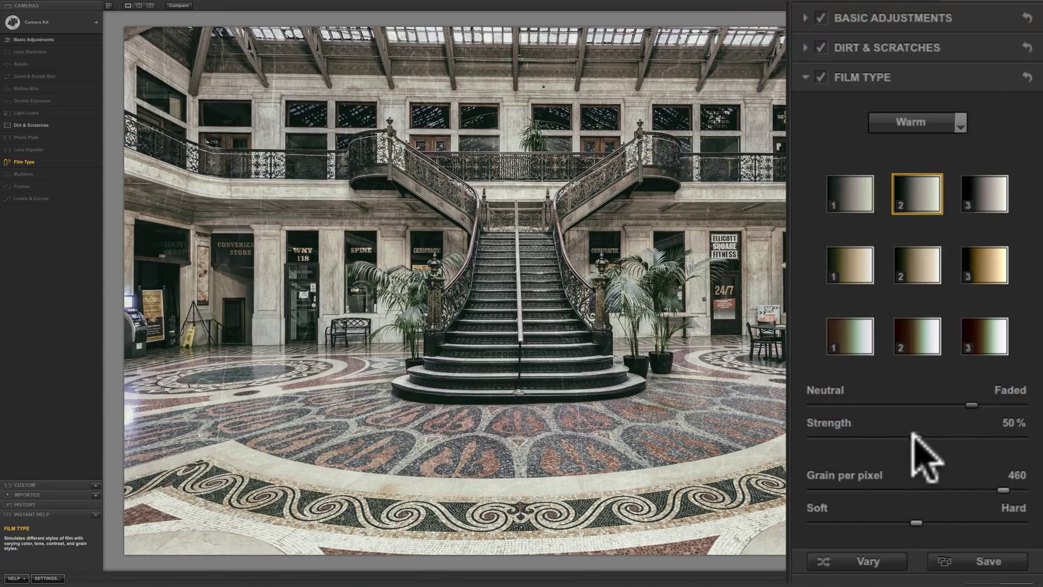
Compare the film effect at 100% and at a low strength, and set Strength to 78%.
drag(911, 433, 1021, 444)
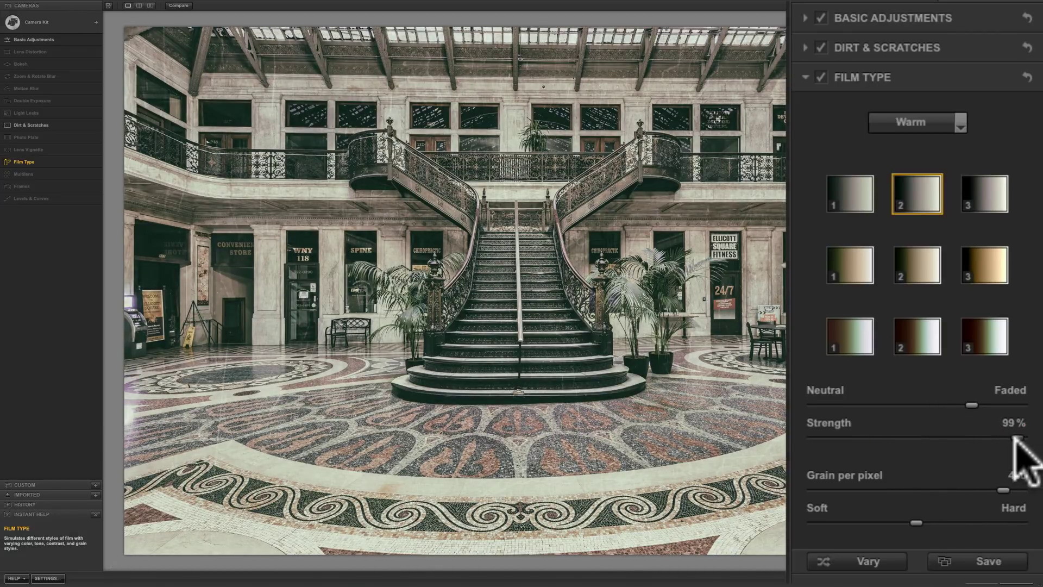
drag(1014, 438, 1018, 438)
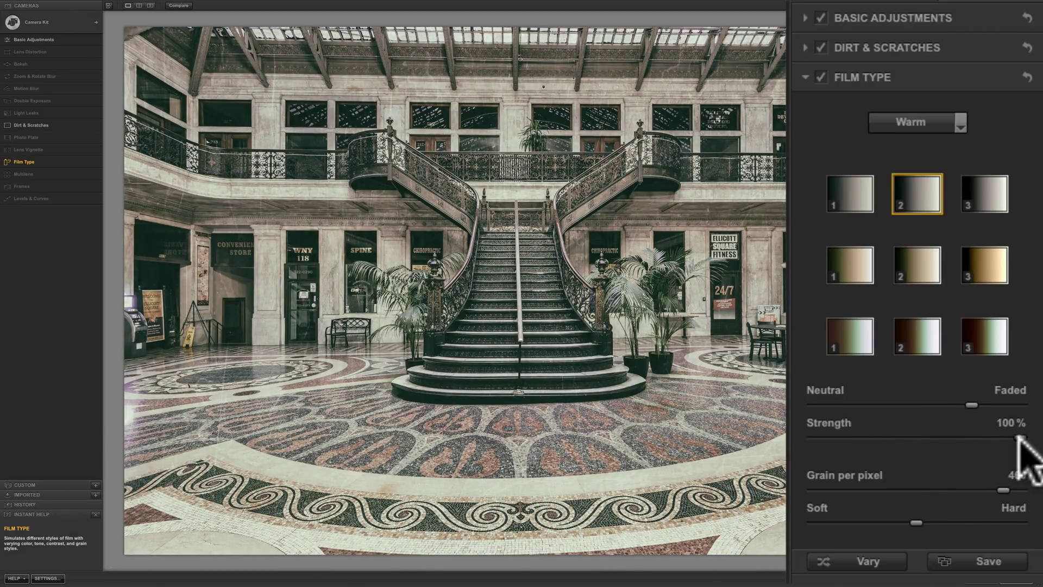
drag(1021, 439, 833, 433)
click(927, 210)
drag(914, 438, 972, 441)
click(973, 439)
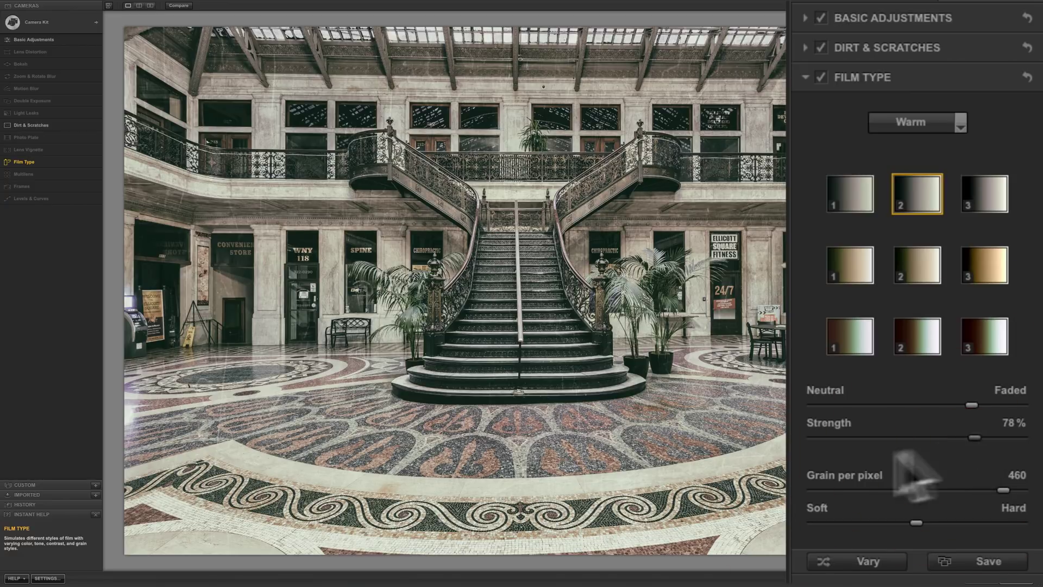
Try the coarsest grain with different hardness, and set Grain per pixel to 380 with a hardness slightly above the middle.
drag(1002, 490, 777, 498)
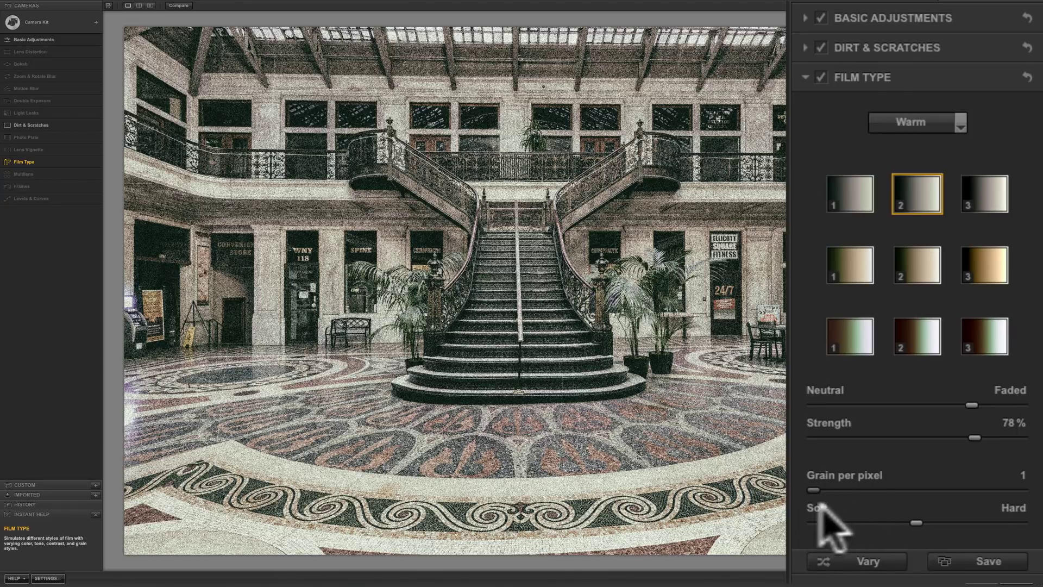
drag(915, 521, 1031, 521)
click(907, 244)
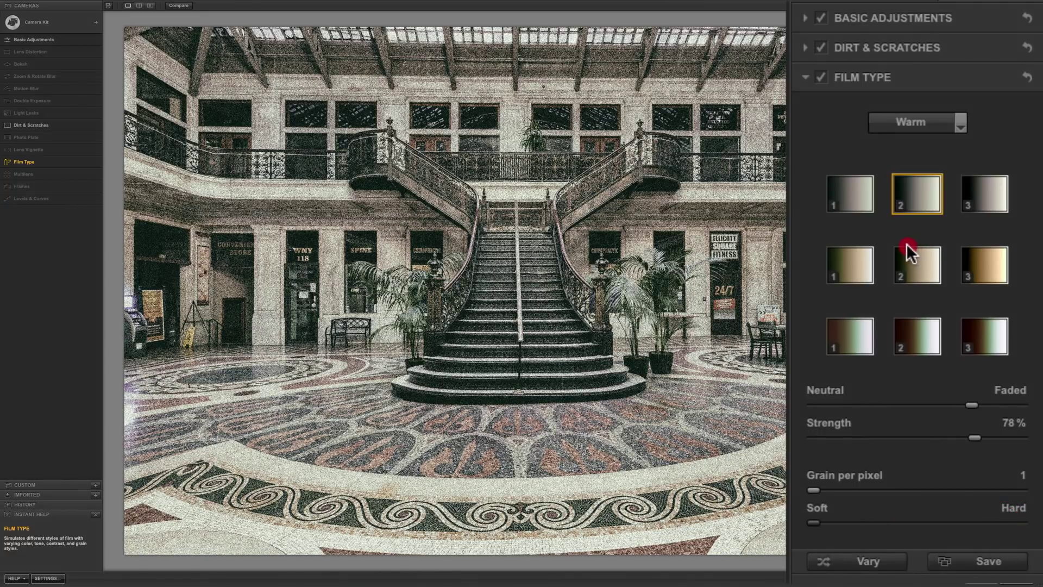
drag(813, 523, 937, 531)
drag(815, 489, 975, 487)
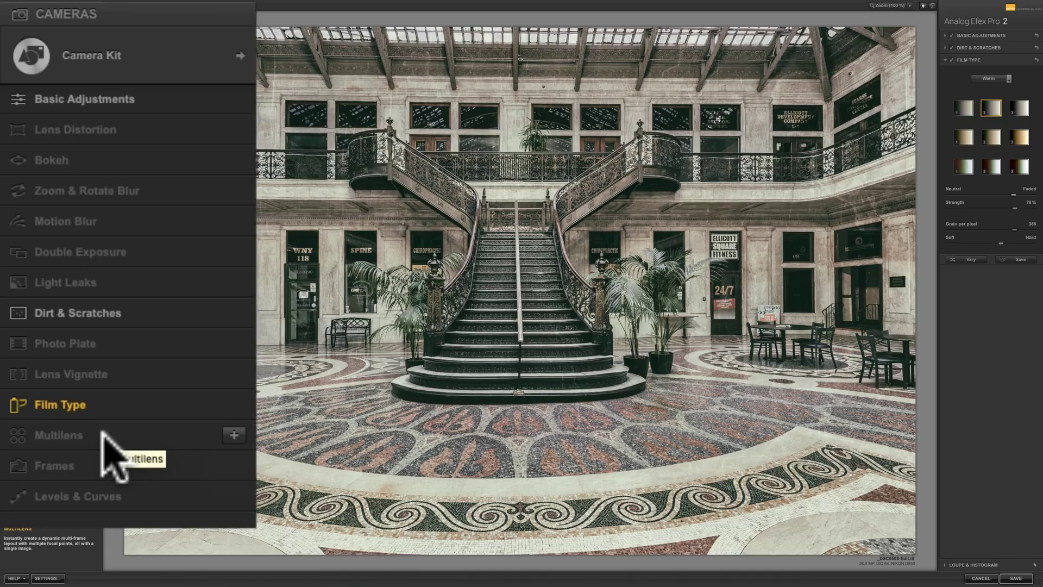
Add the Multilens filter and choose the layout with three vertical panels.
click(235, 434)
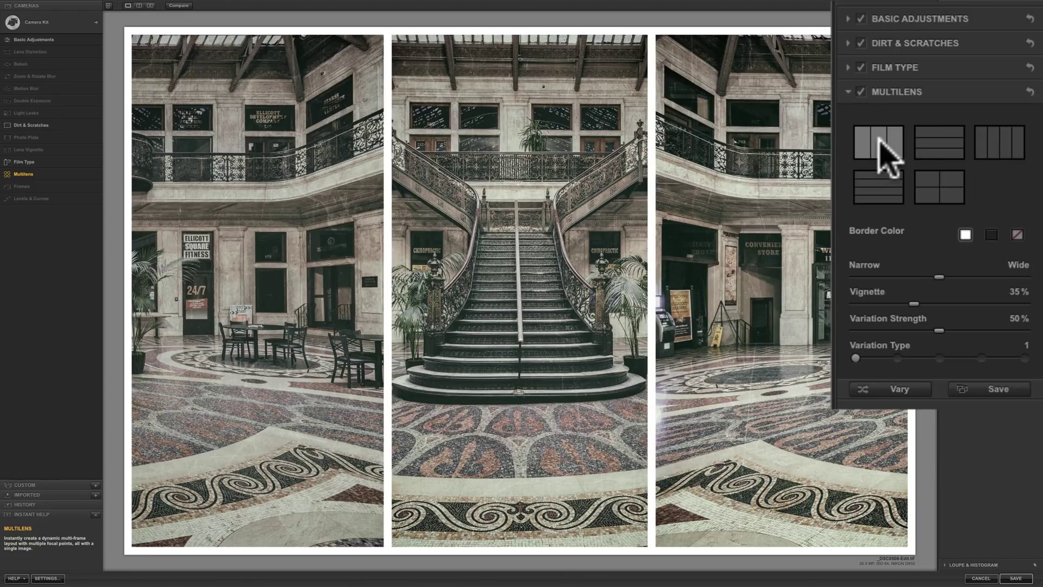
click(878, 139)
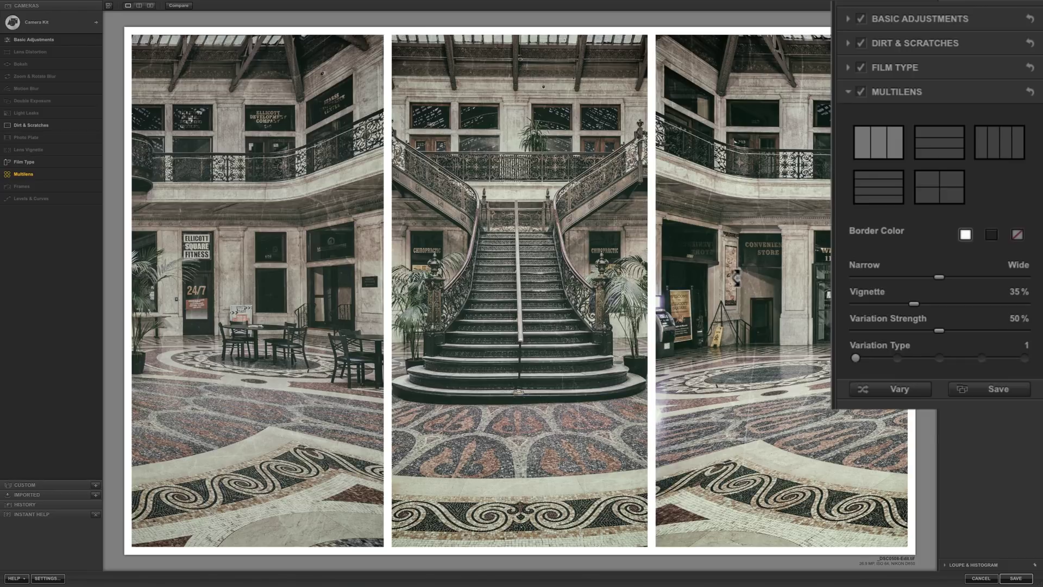
Reposition the outer Multilens panels so the left one shows the lobby's left side and the right one its right side.
mouse_move(490, 278)
drag(175, 321, 178, 326)
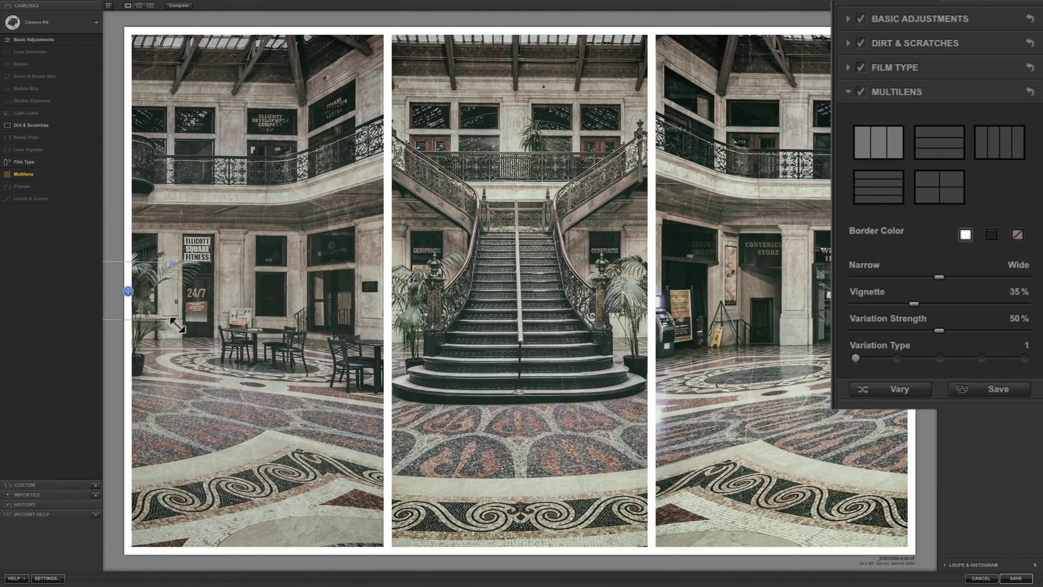
drag(176, 325, 177, 325)
drag(126, 294, 507, 302)
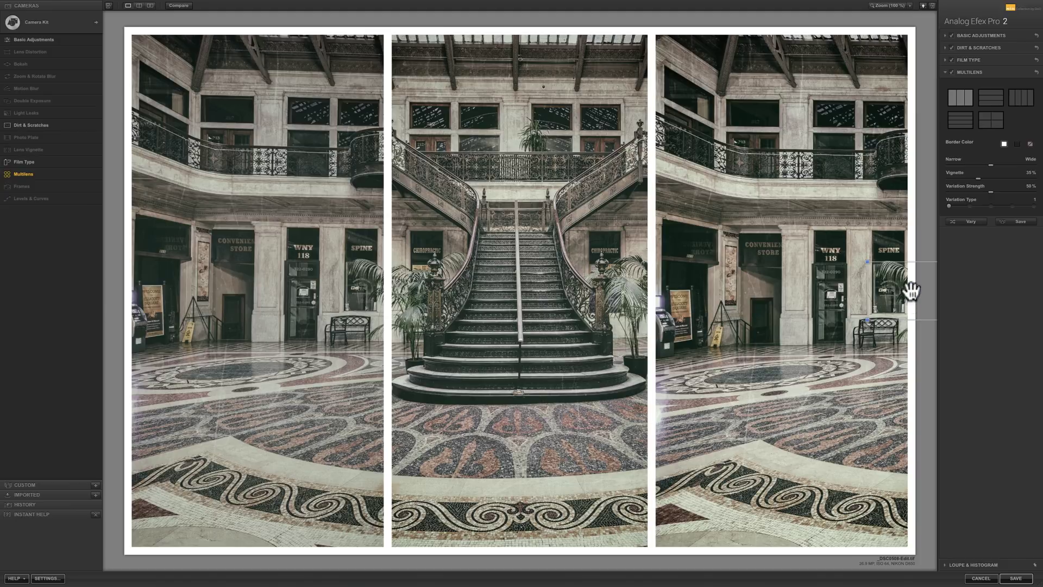
drag(911, 290, 512, 295)
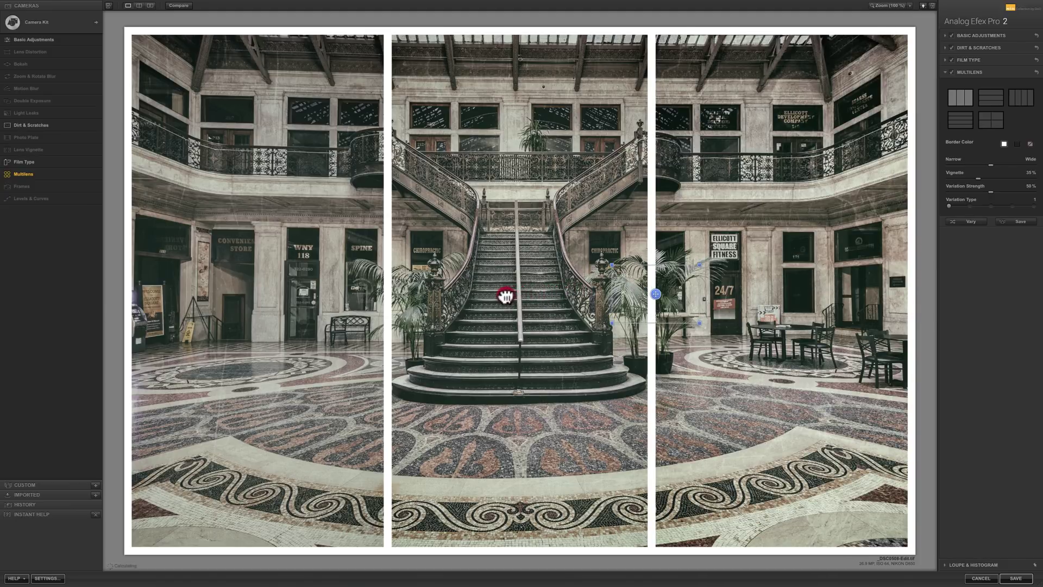
click(499, 296)
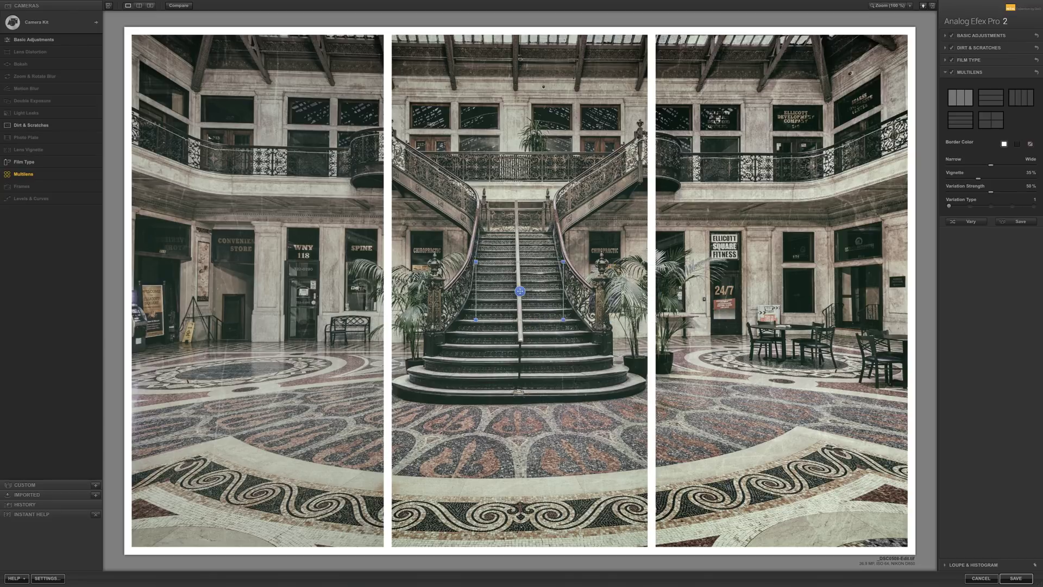
click(896, 241)
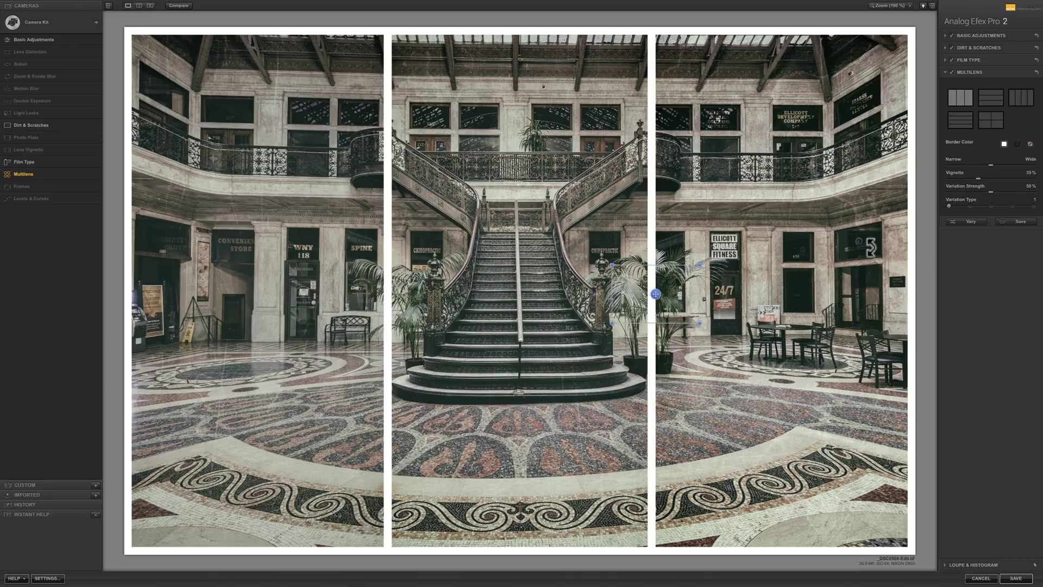
click(459, 196)
click(490, 201)
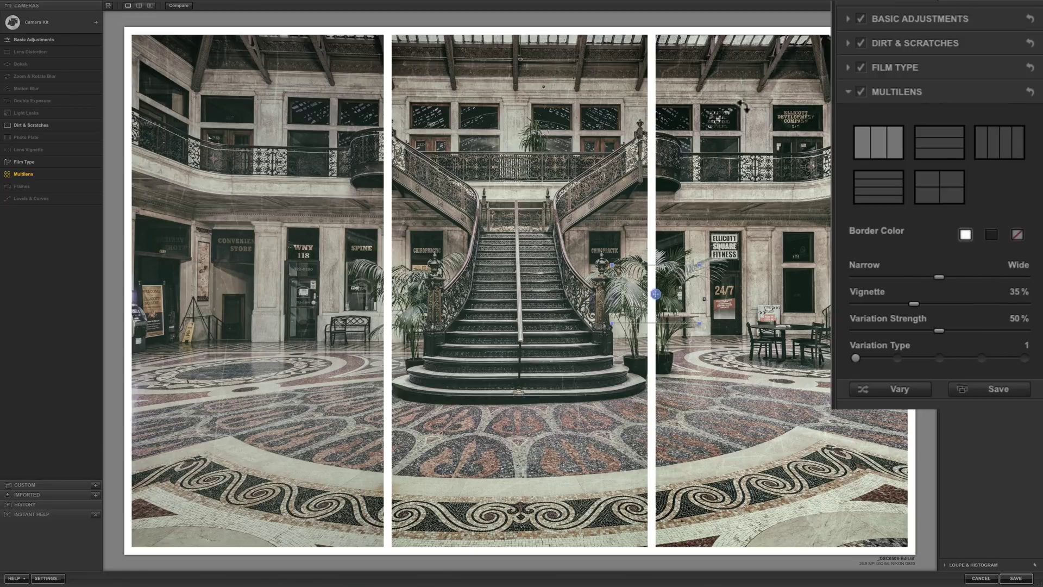
Try the black border and the borderless option on the Multilens panels, and return to the white border.
click(991, 235)
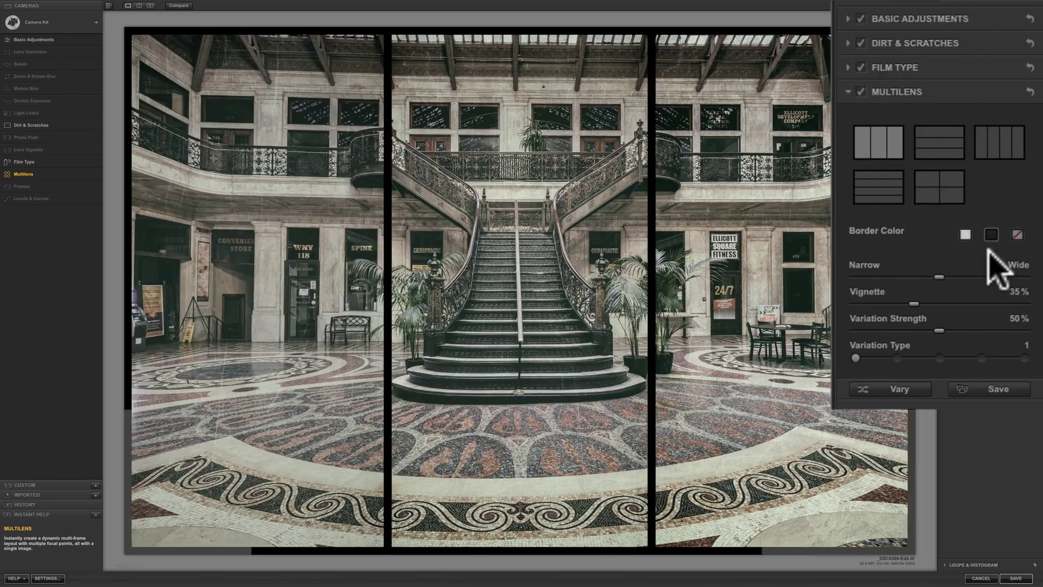
click(1016, 236)
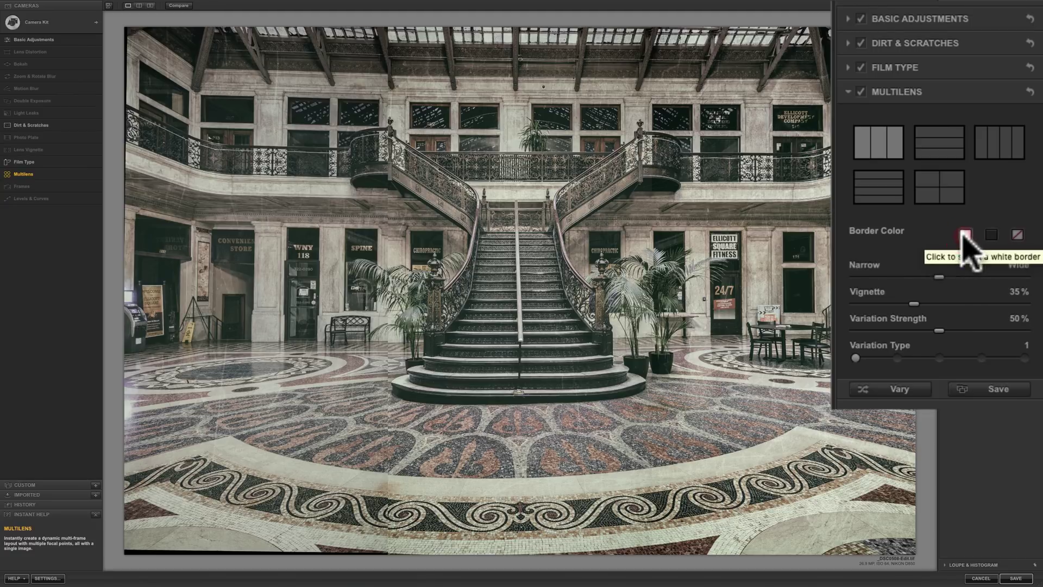
click(965, 234)
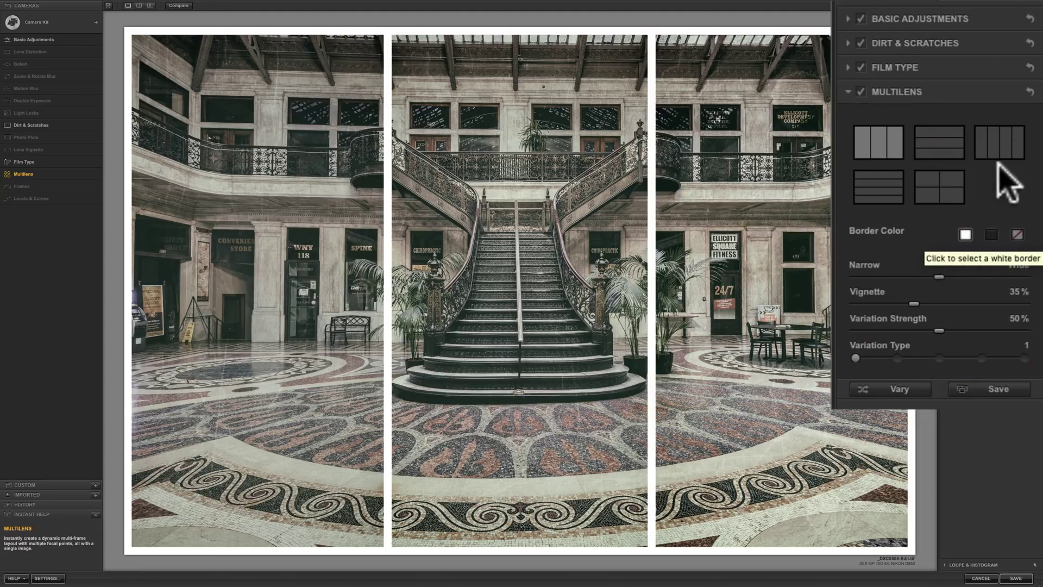
Narrow the Multilens border slightly, compare the panels without a vignette, and set Vignette to 65%.
drag(933, 276, 839, 305)
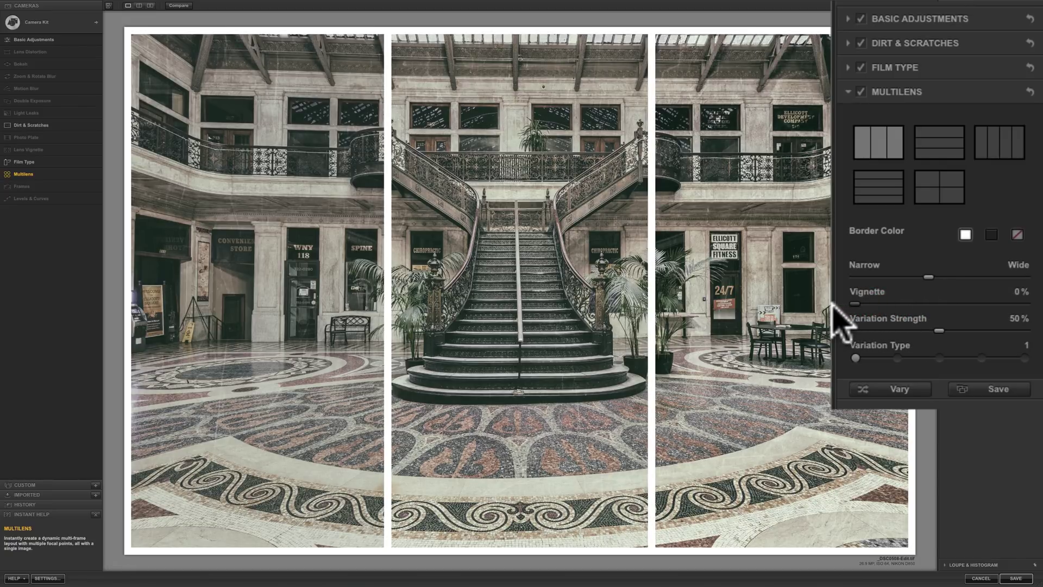
click(879, 313)
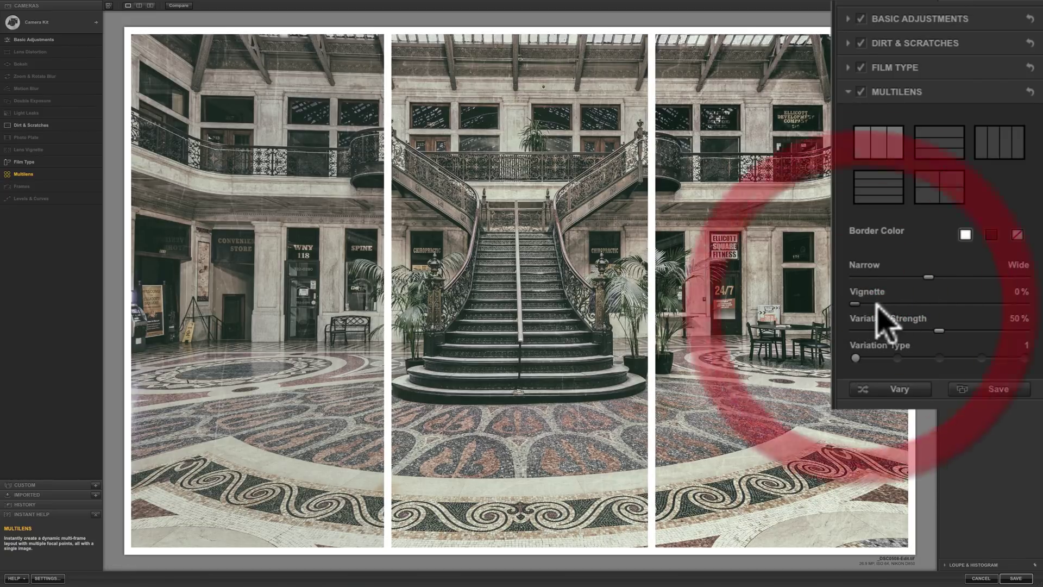
drag(856, 303, 918, 303)
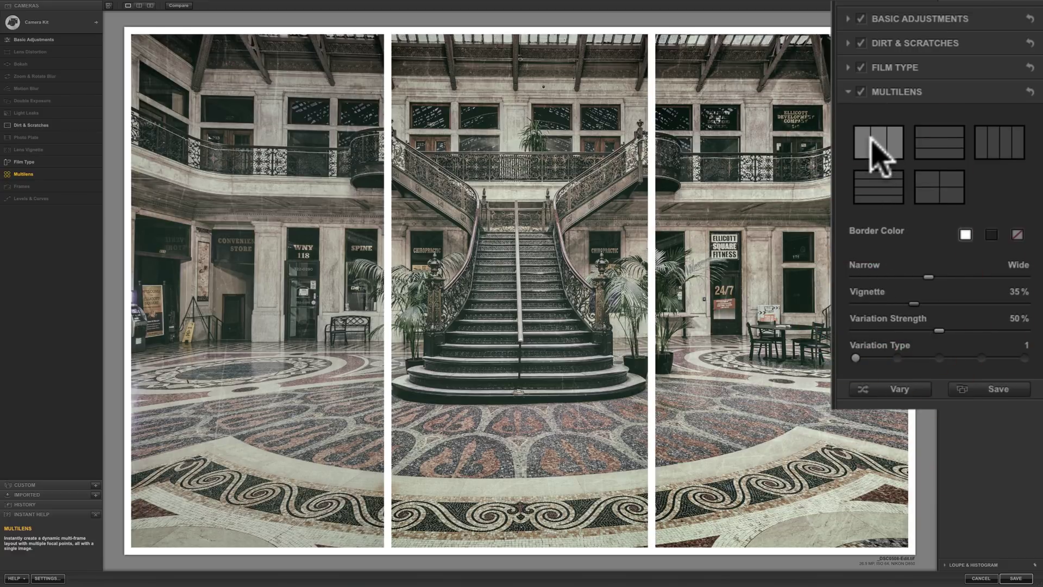
drag(915, 303, 959, 303)
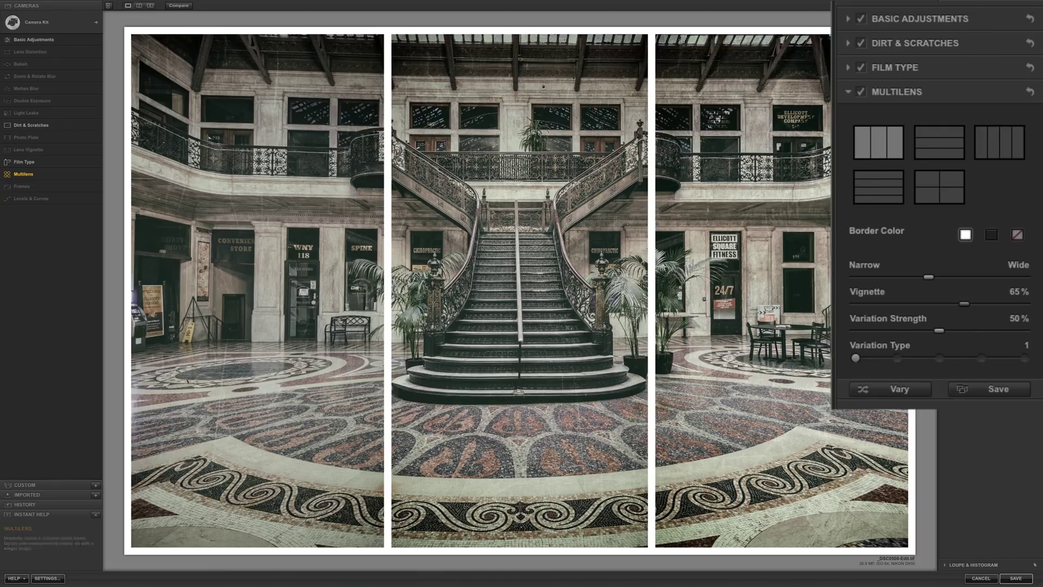
Set the Multilens Variation Strength to 100%, try Variation Type 2, and apply Variation Type 3.
mouse_move(298, 260)
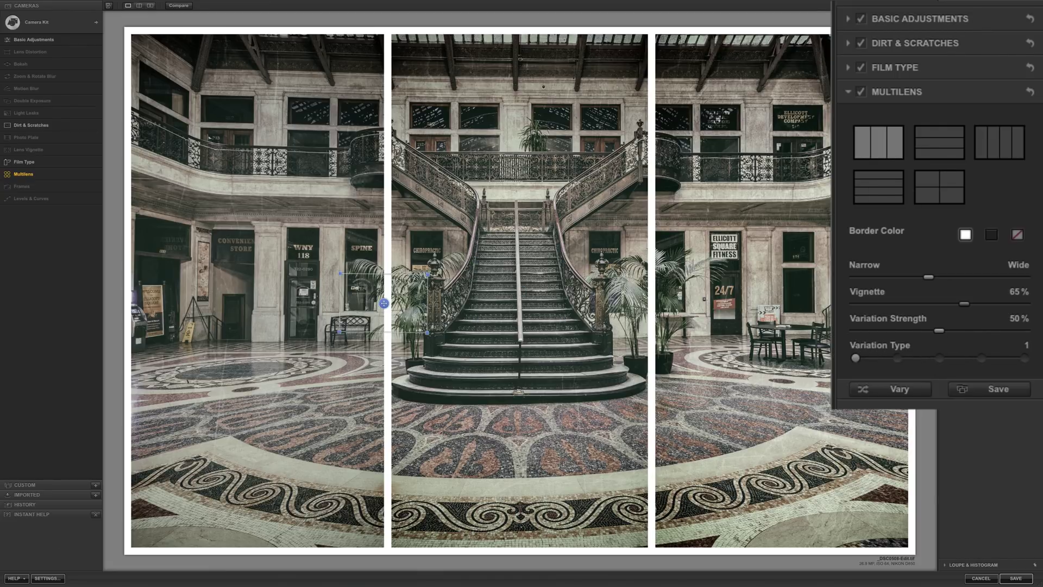
click(938, 329)
drag(938, 329, 1032, 333)
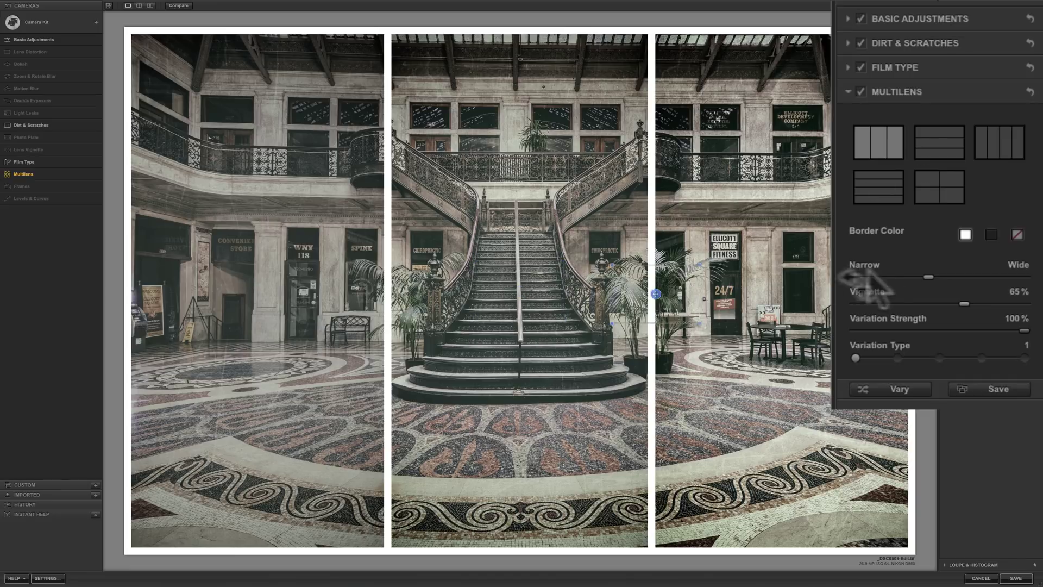
drag(1008, 329, 1035, 329)
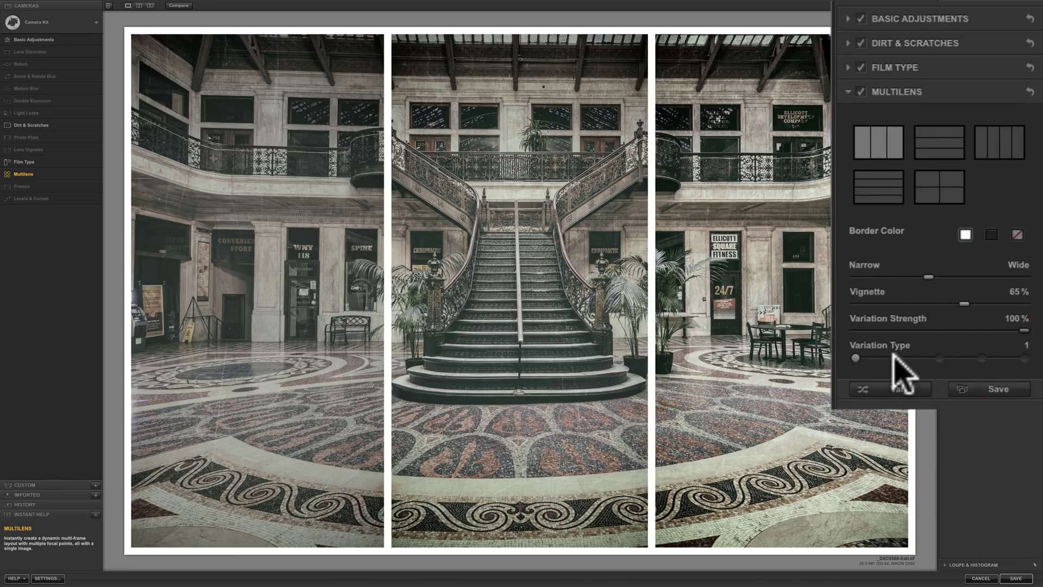
click(898, 358)
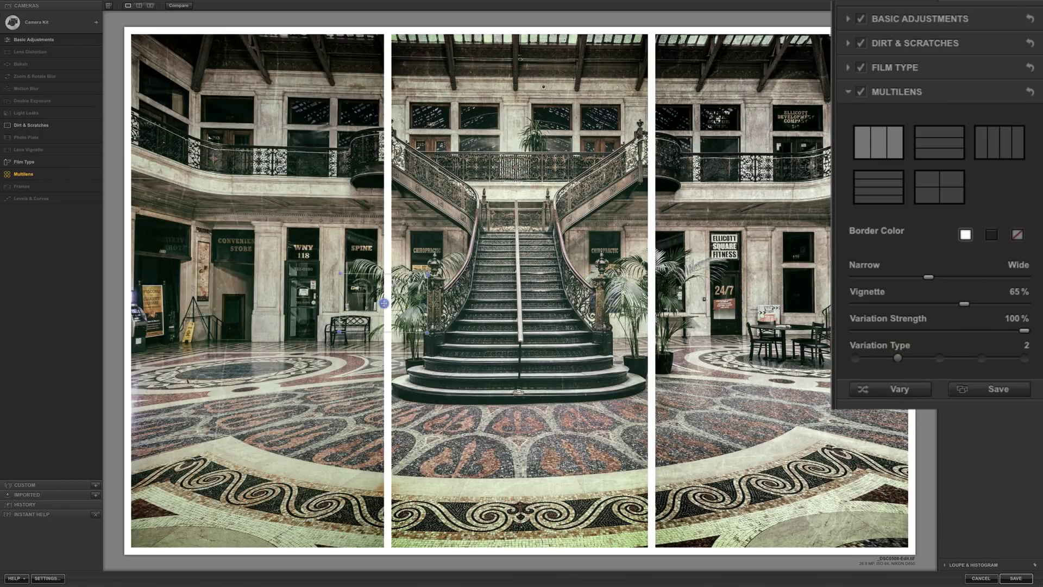
click(938, 359)
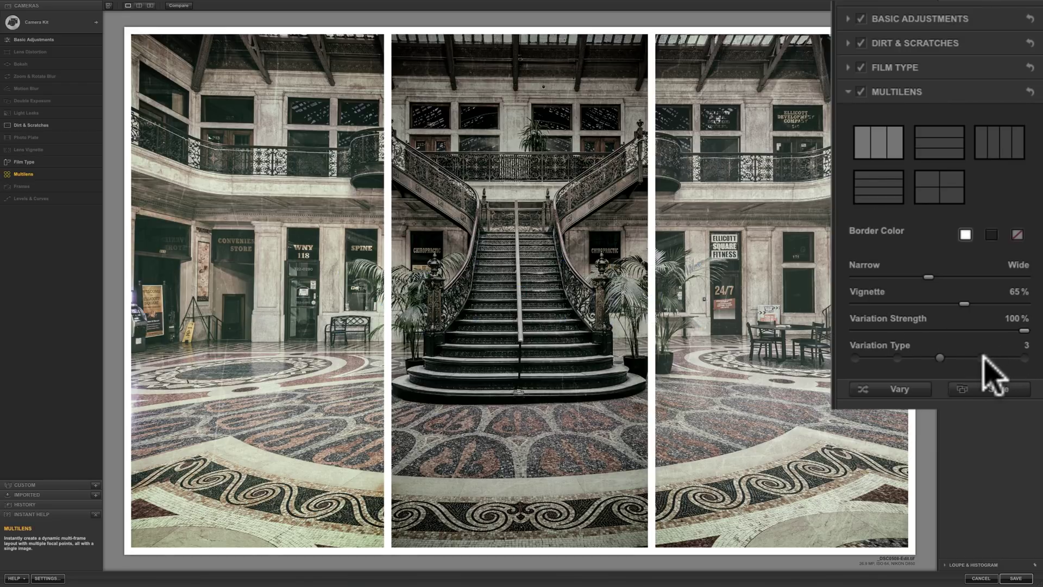
Try Variation Types 4 and 5 on the Multilens panels.
click(982, 358)
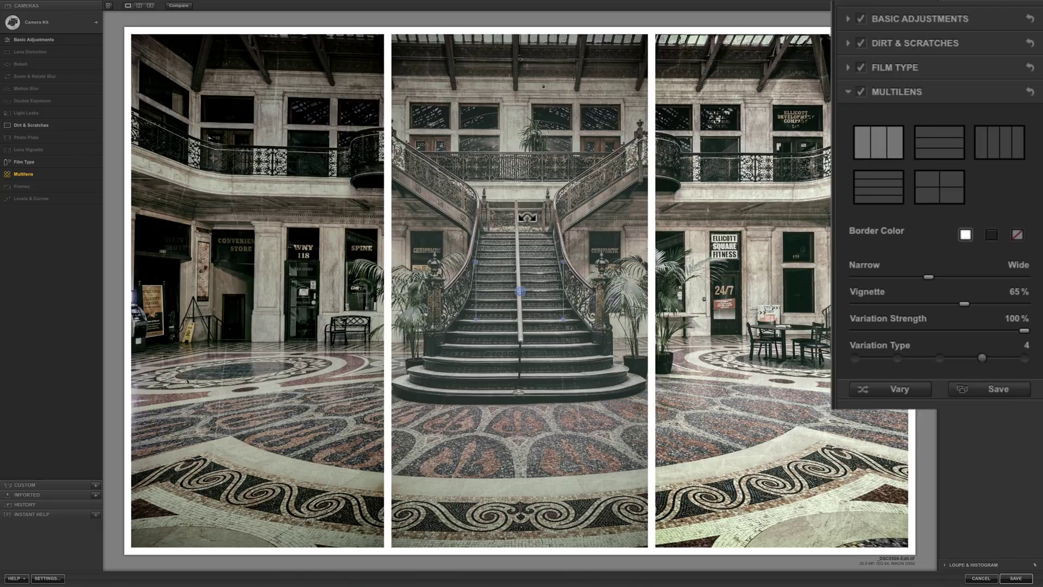
click(1020, 360)
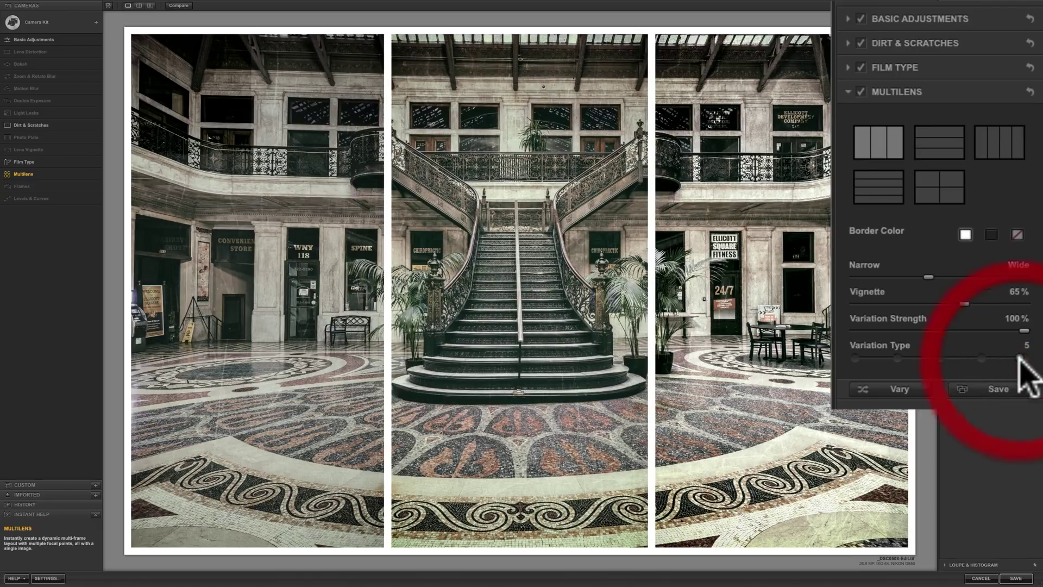
mouse_move(384, 303)
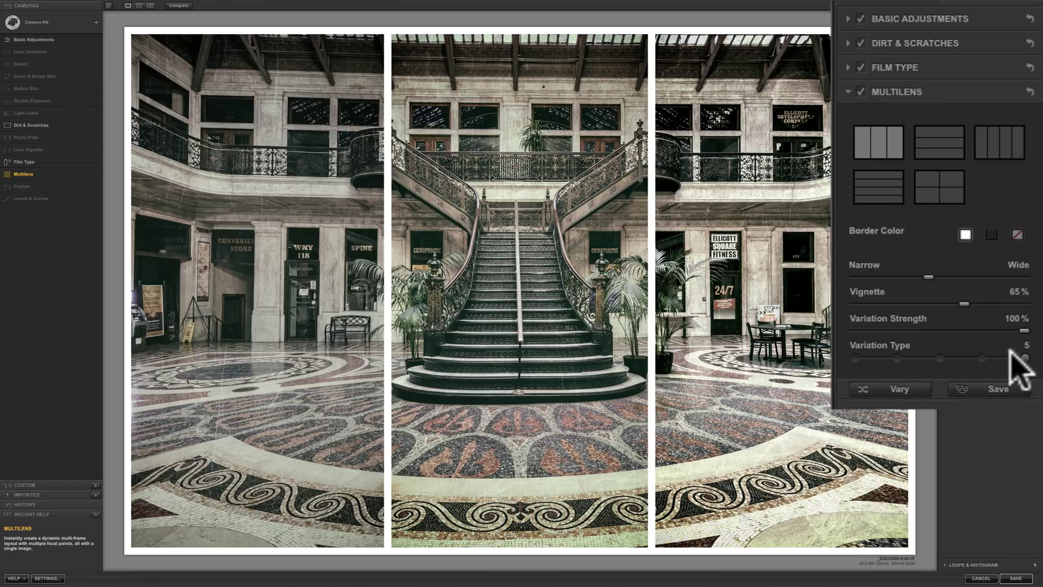
Try Multilens Variation Type 1, reduce the Variation Strength to 16%, and apply Variation Type 2.
click(856, 357)
drag(1024, 328, 881, 347)
click(896, 358)
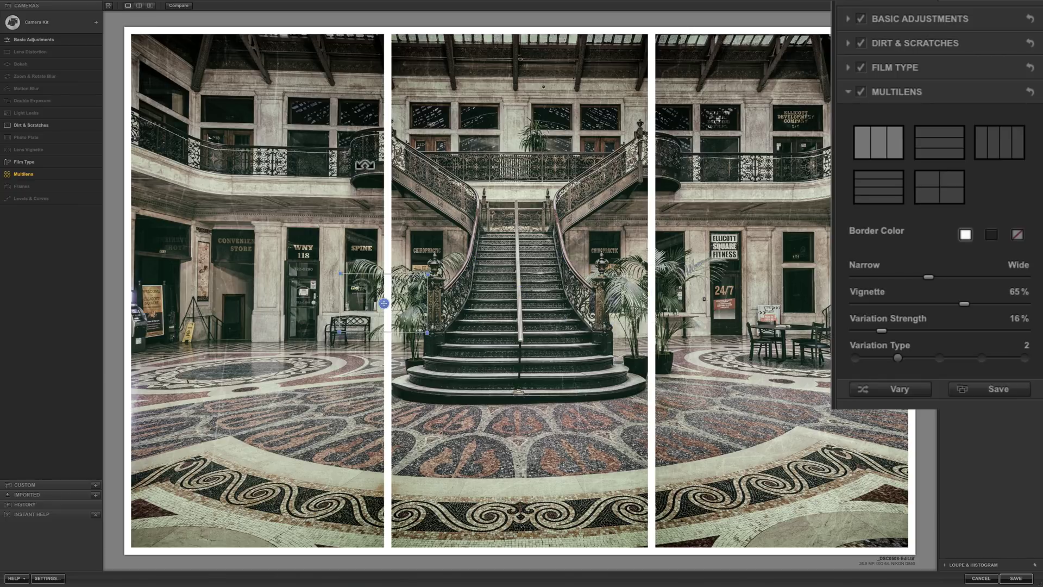
mouse_move(656, 294)
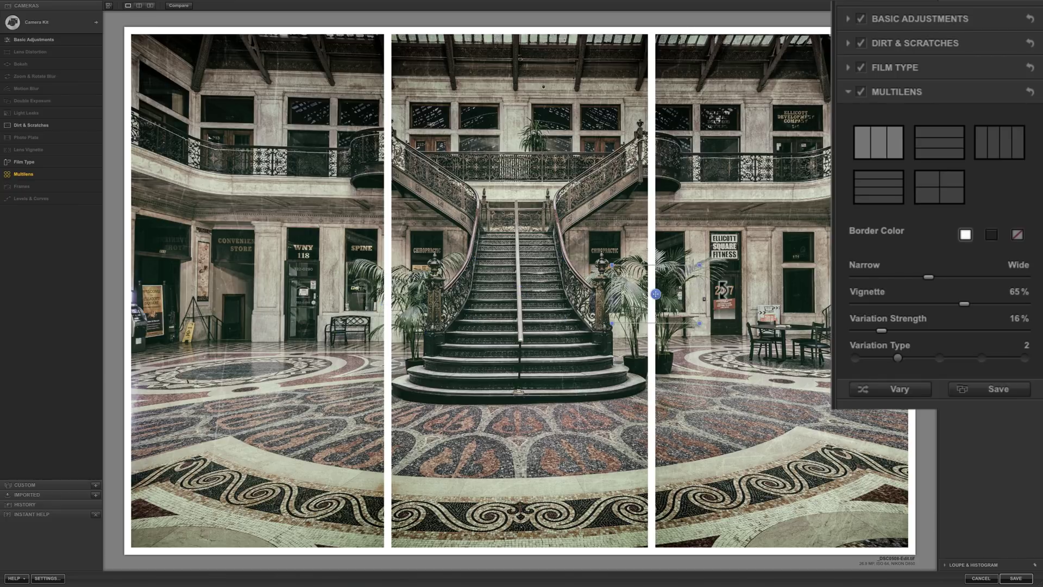
mouse_move(516, 291)
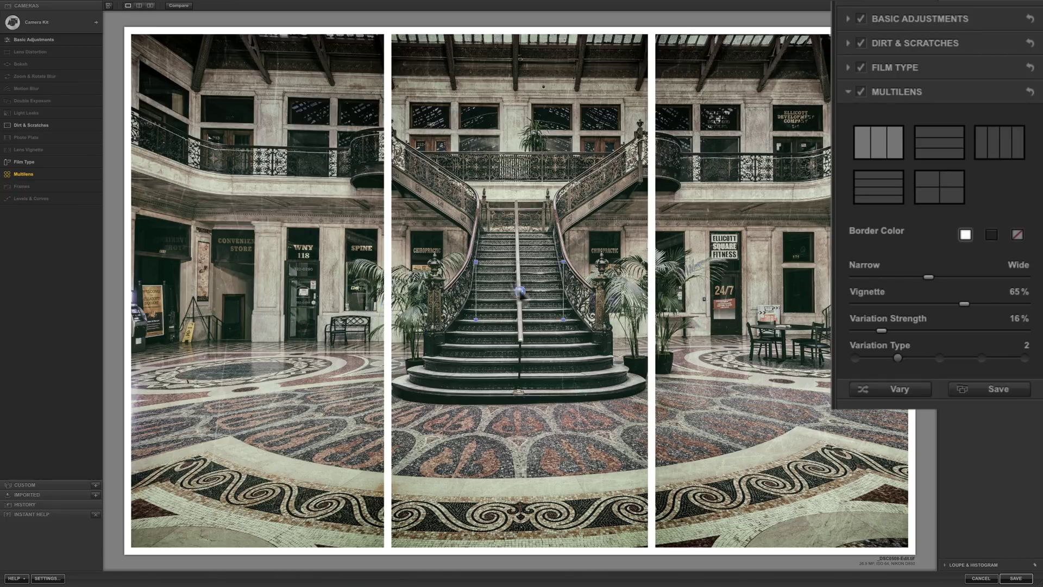
click(383, 303)
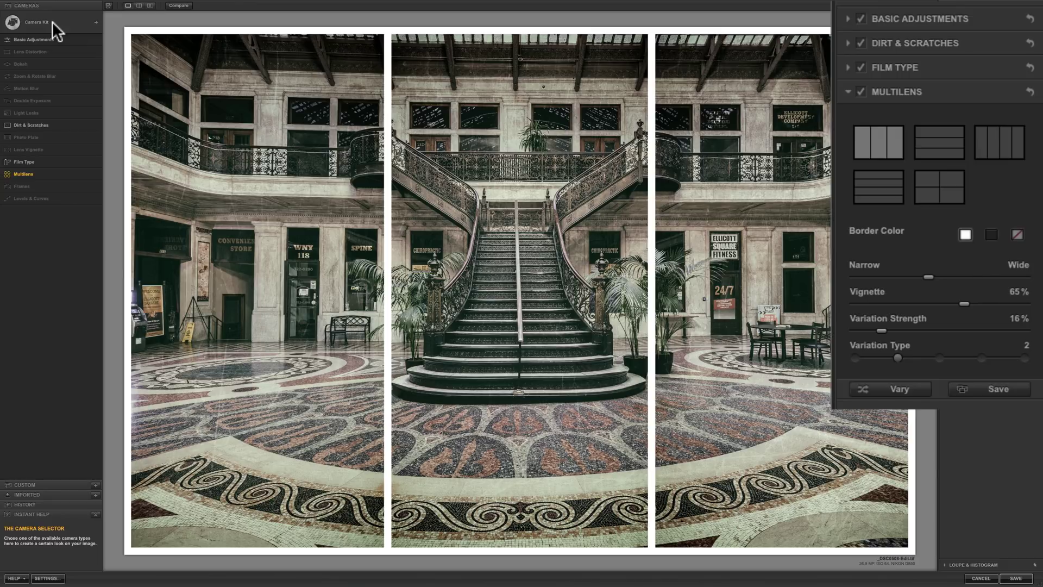
Save the current look as a custom preset named "Something I'd Never Do".
click(982, 387)
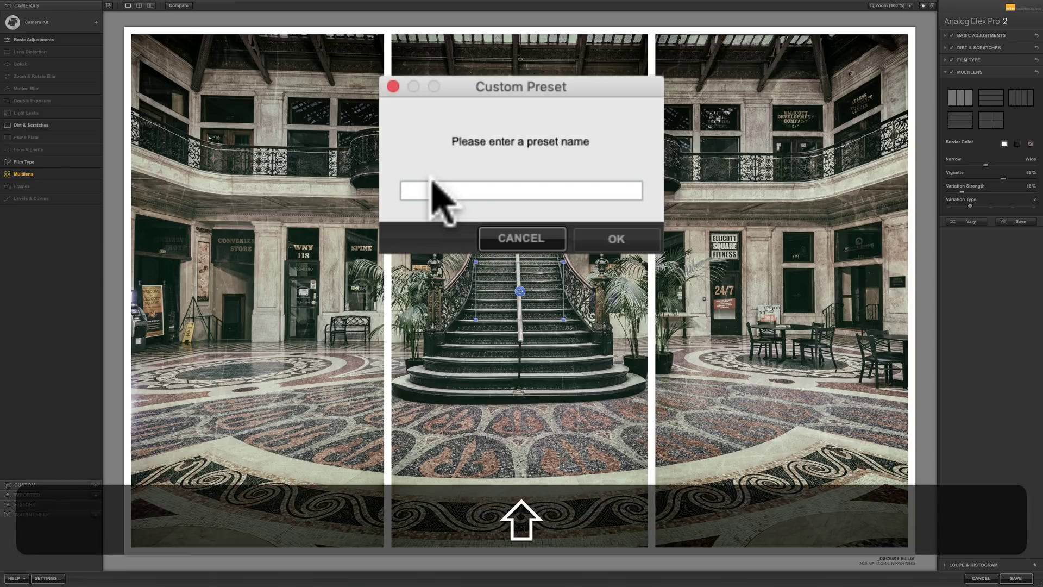
text(Something I)
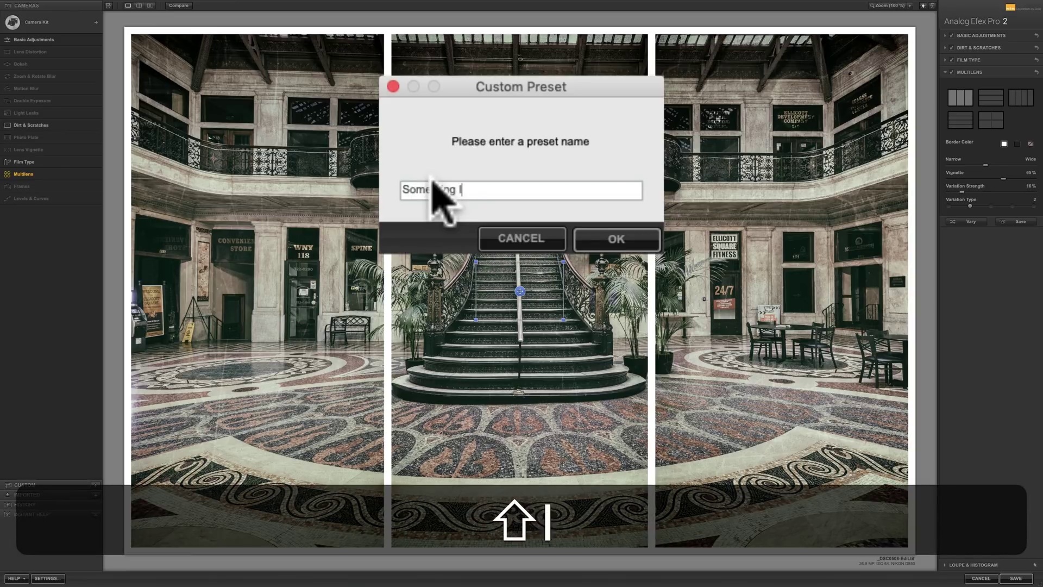
text('d ne)
key(BackSpace)
key(BackSpace)
text(N)
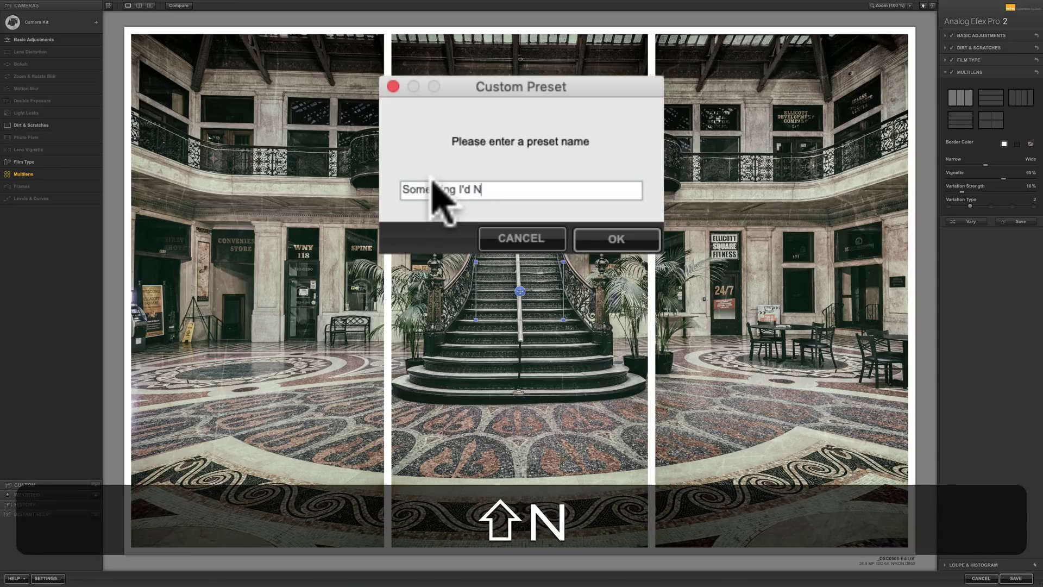
text(ever Do)
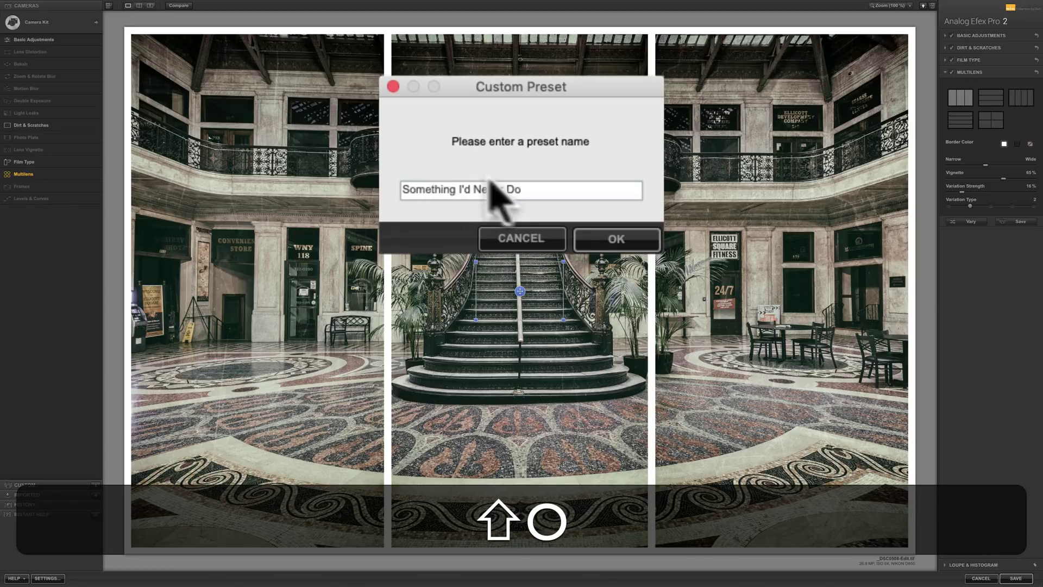
click(595, 239)
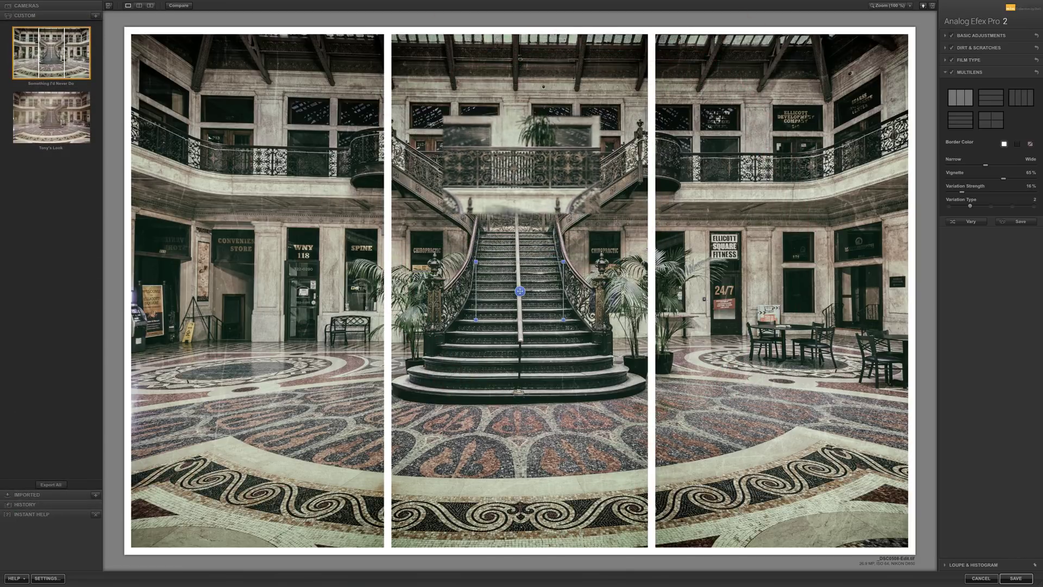
Try the other saved custom preset on the photo, and reapply the "Something I'd Never Do" preset.
mouse_move(55, 131)
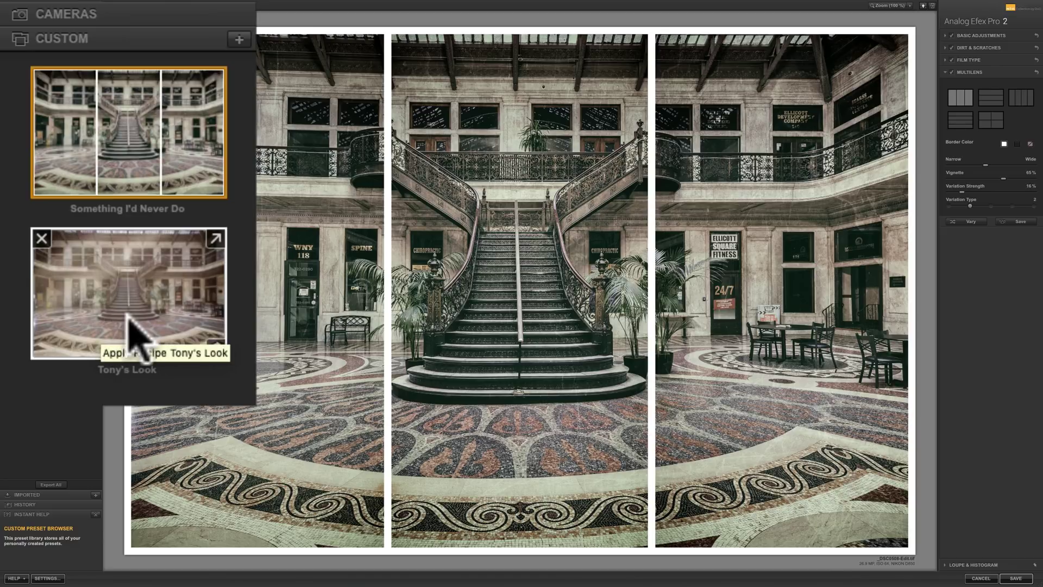
click(130, 330)
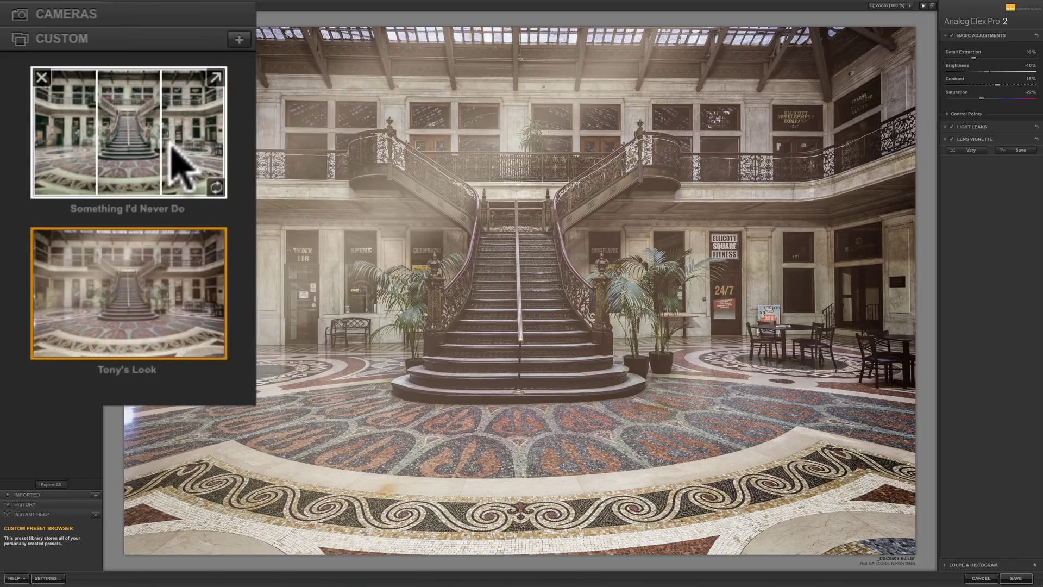
click(147, 149)
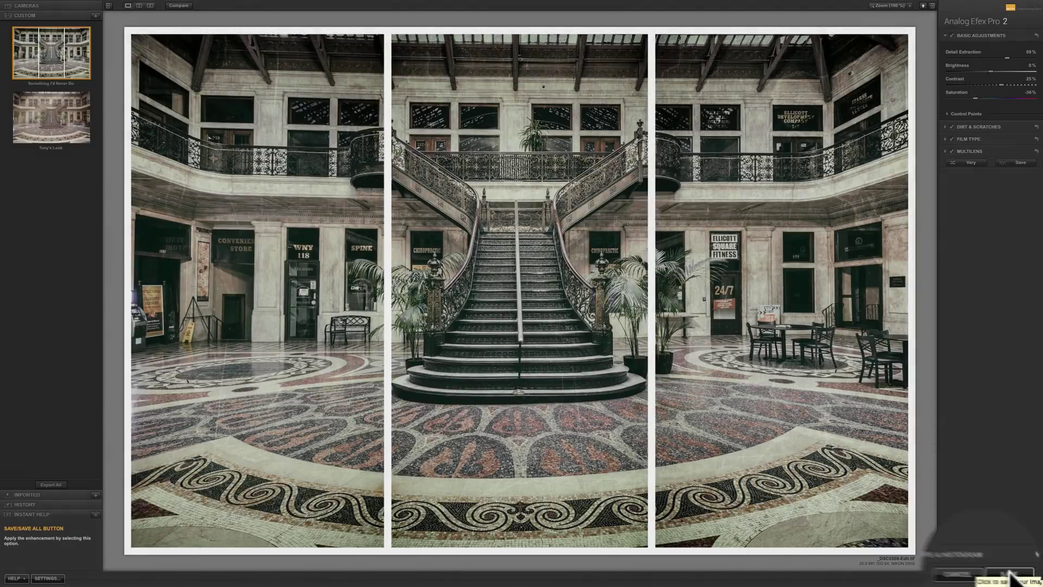
Save the enhanced staircase photo and switch back to Lightroom.
click(1015, 578)
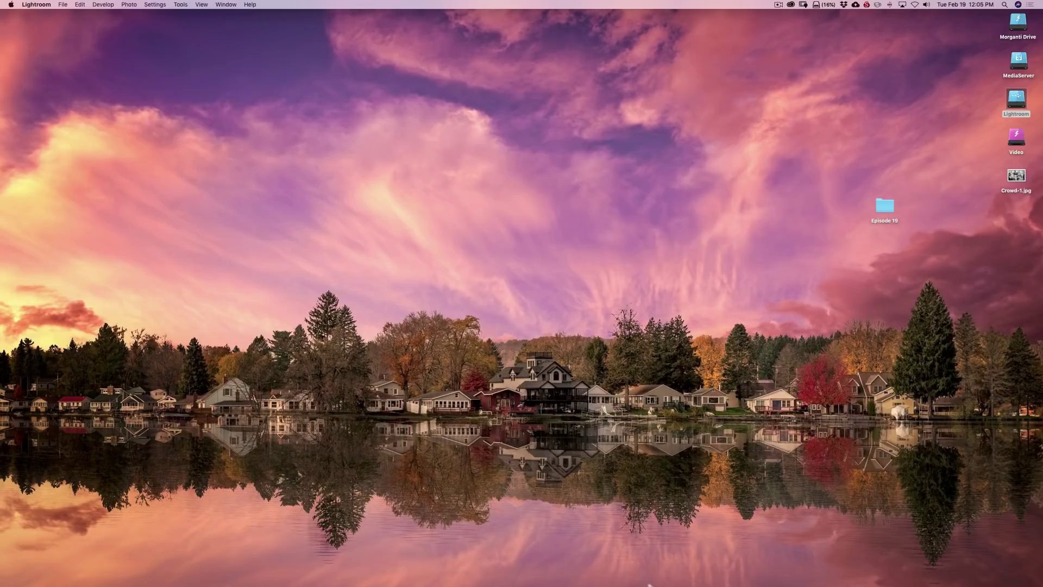
click(657, 574)
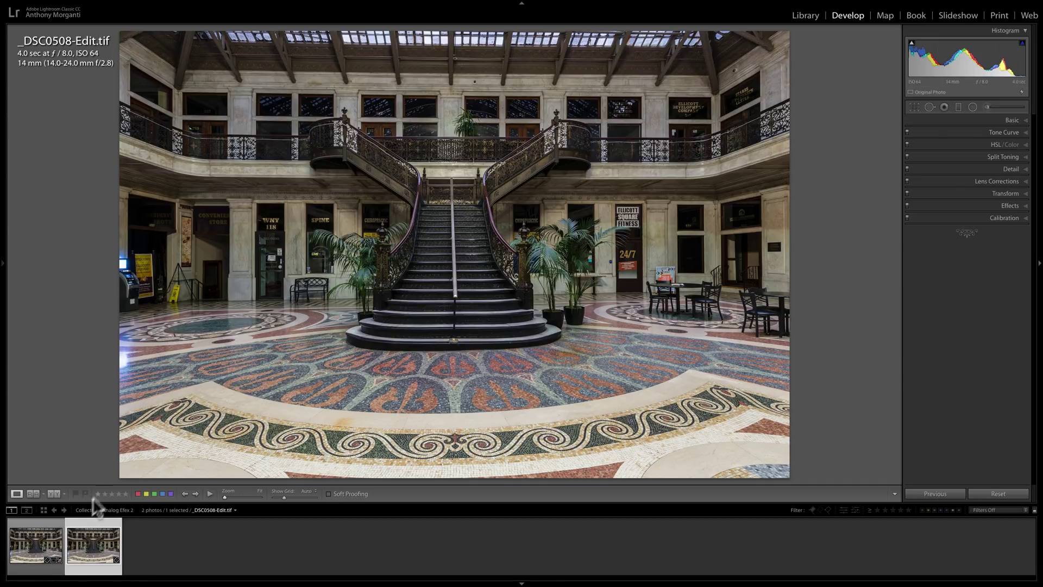
Compare the original _DSC0508.NEF with the processed _DSC0508-Edit.tif by alternating between the two photos.
click(34, 543)
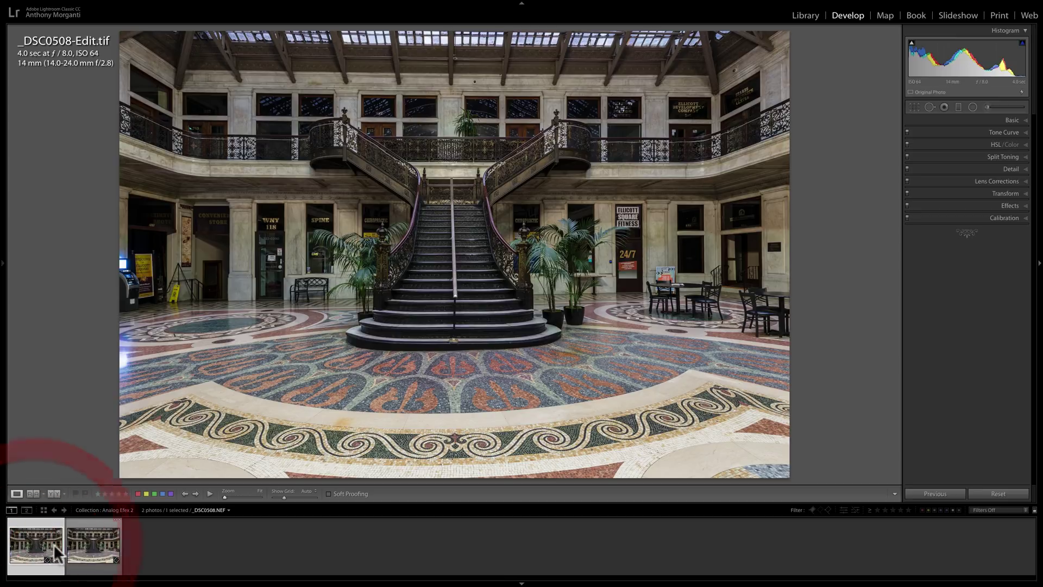
click(87, 543)
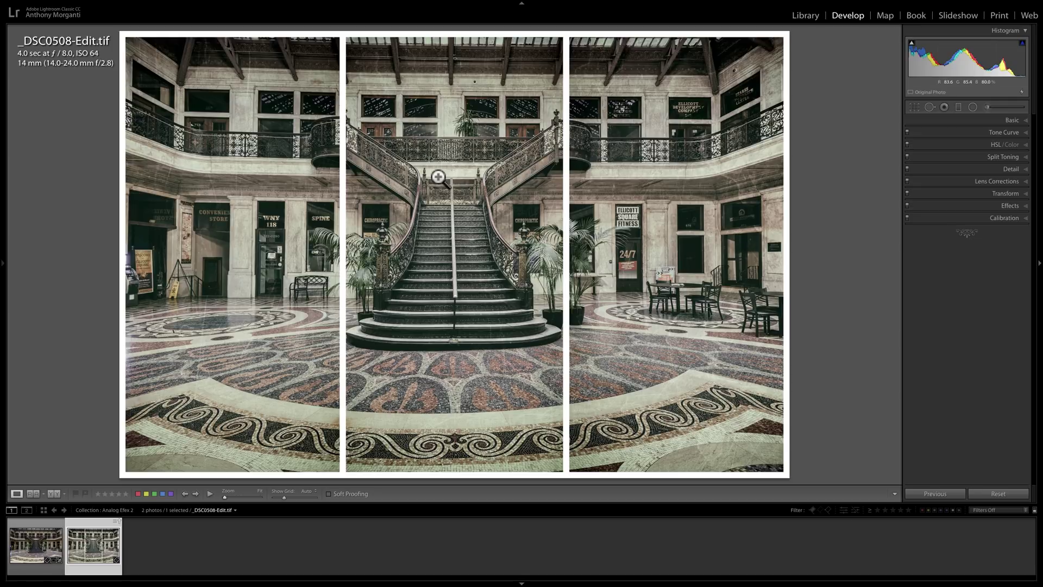
click(38, 532)
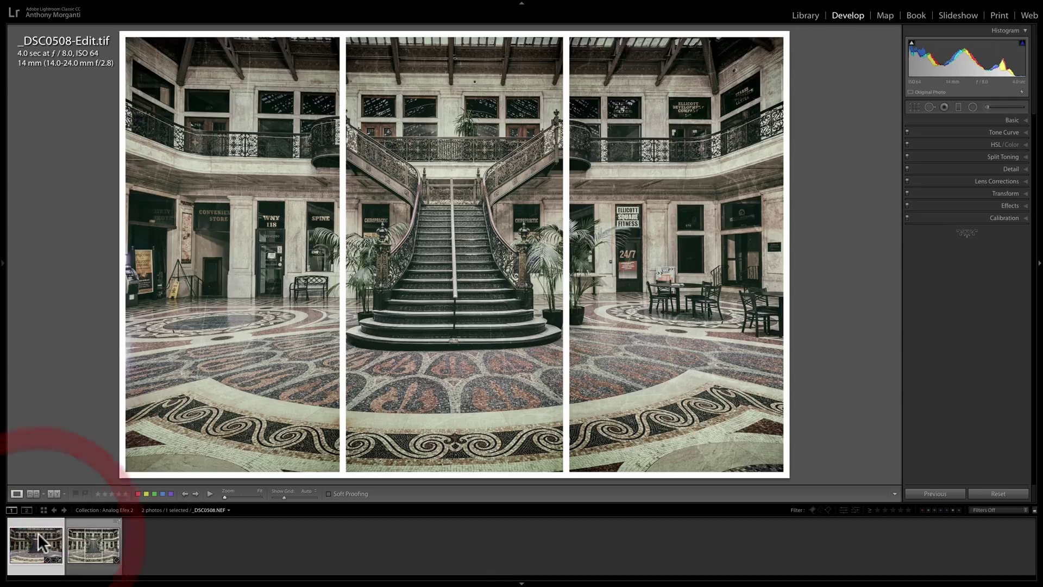
click(104, 536)
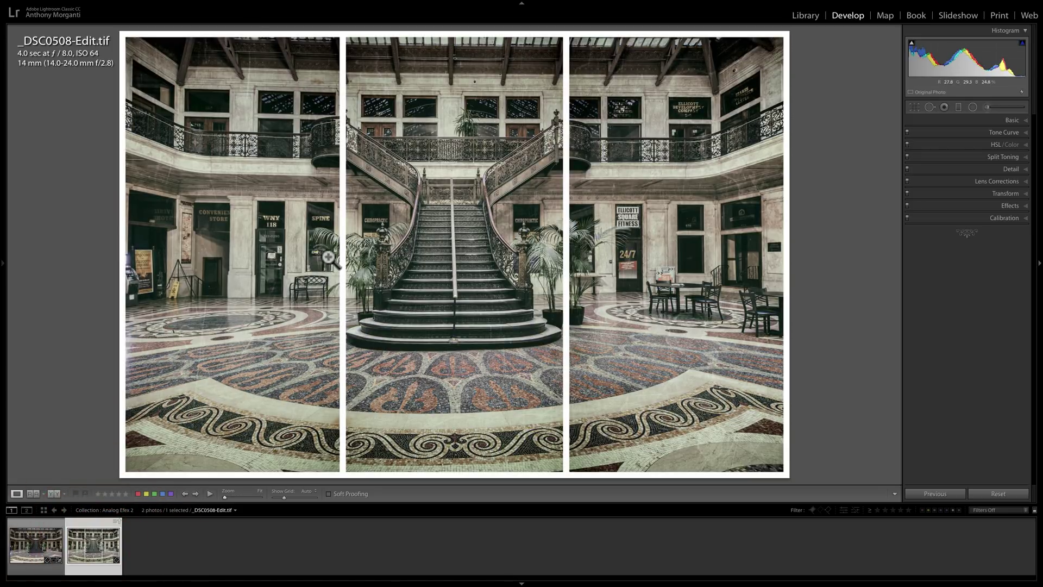
click(32, 540)
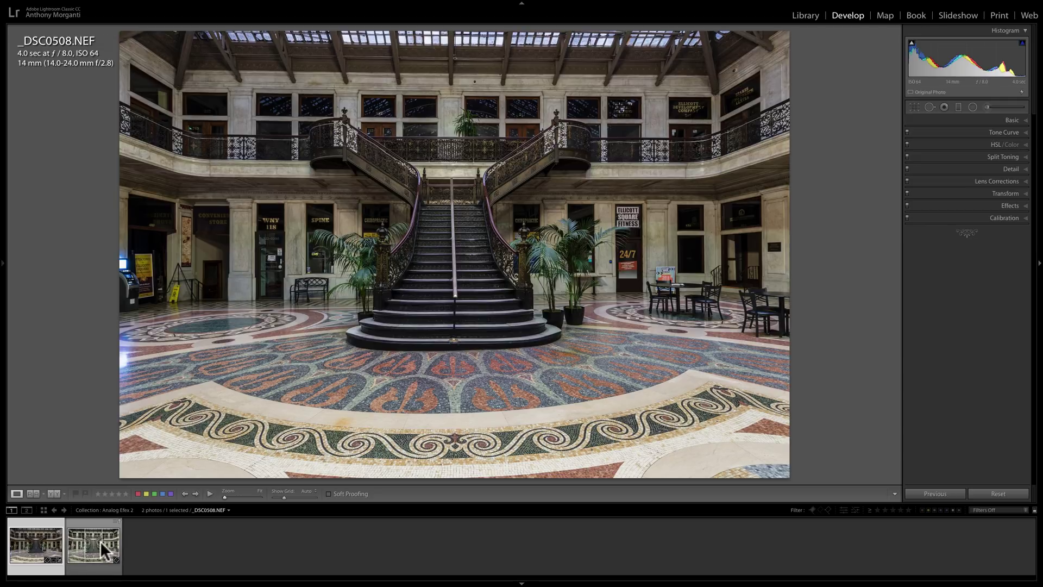
click(99, 540)
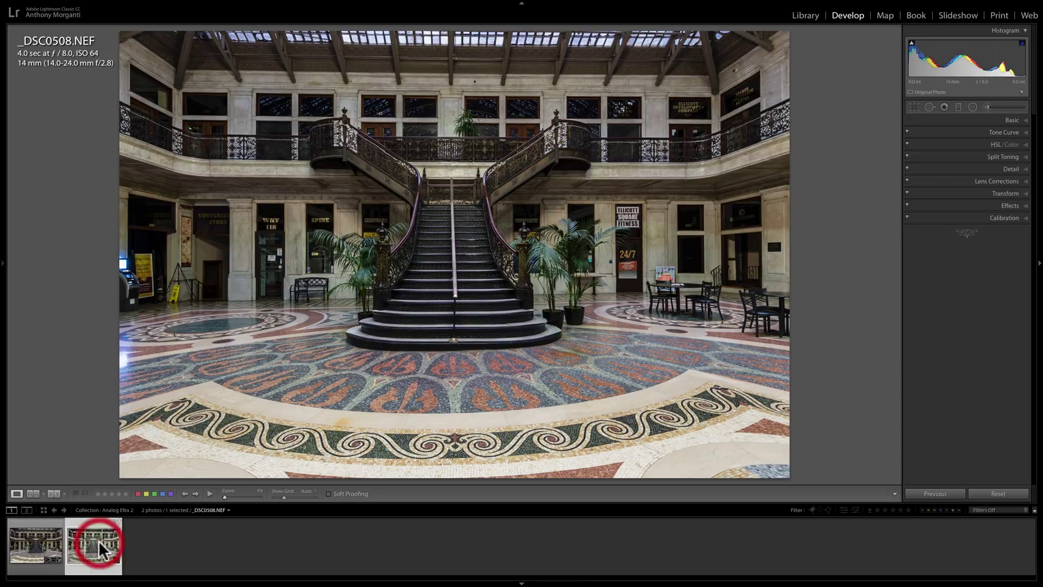